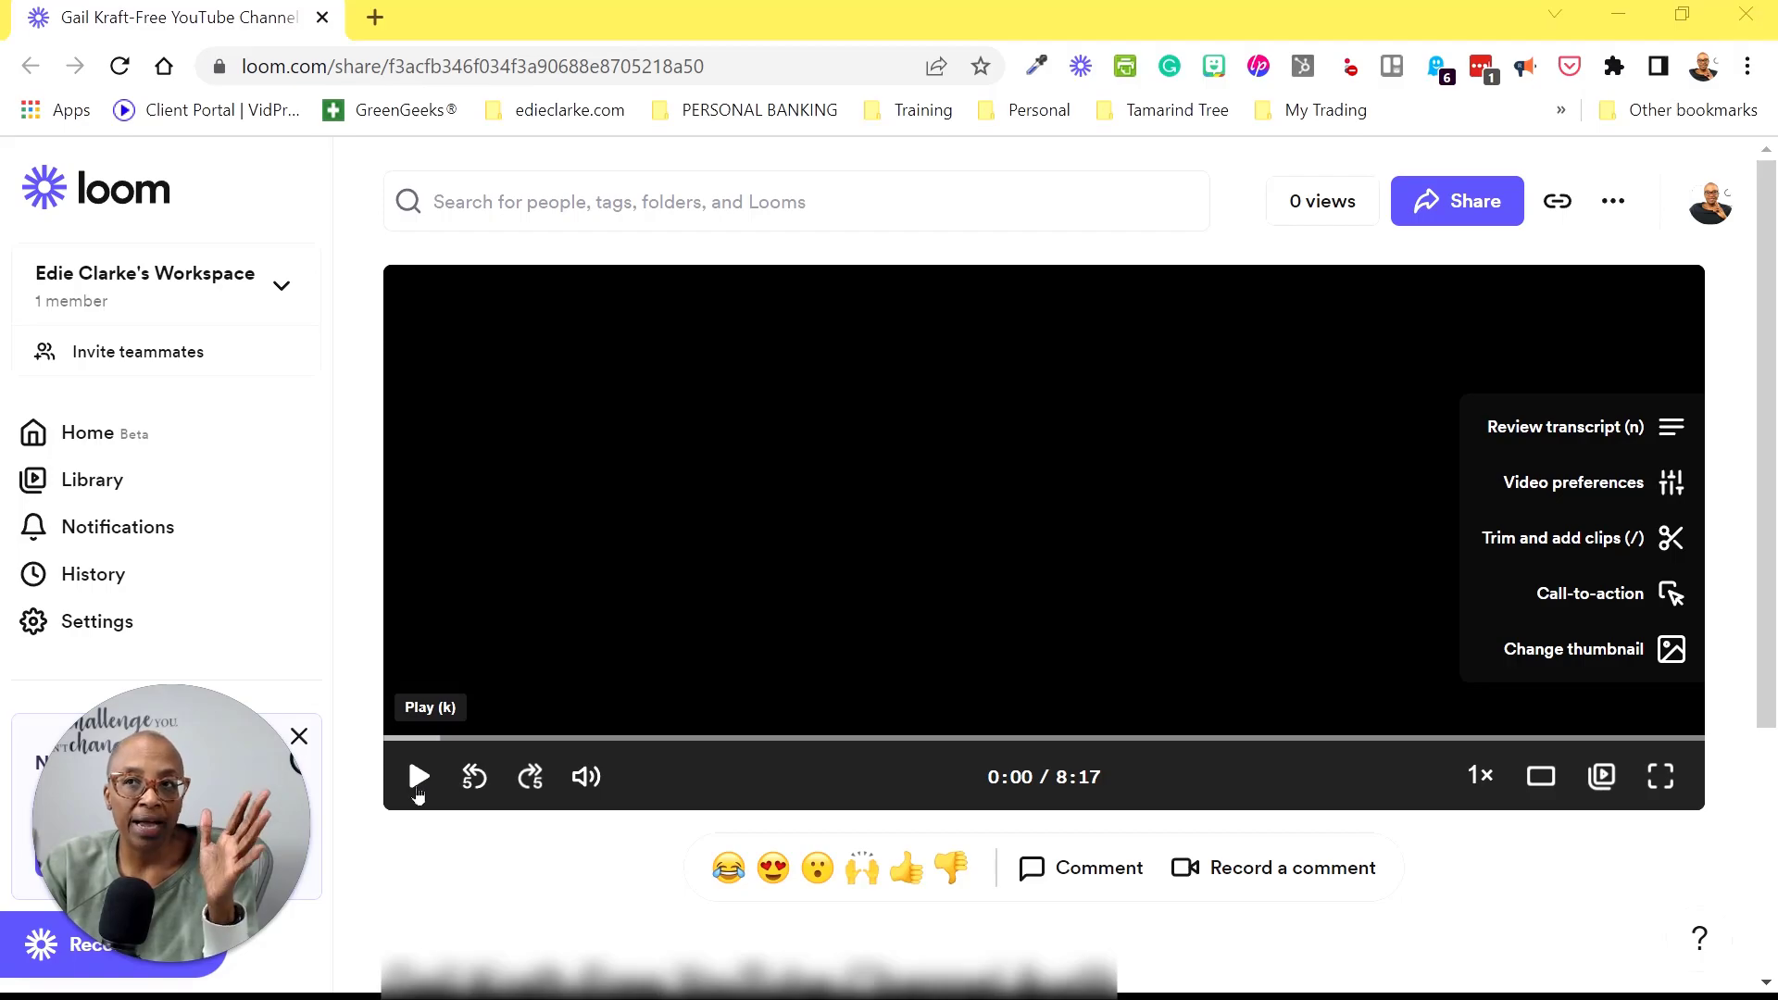
# Play the video, pause it at 0:10, and enter the Trim and add clips editor
pyautogui.click(419, 778)
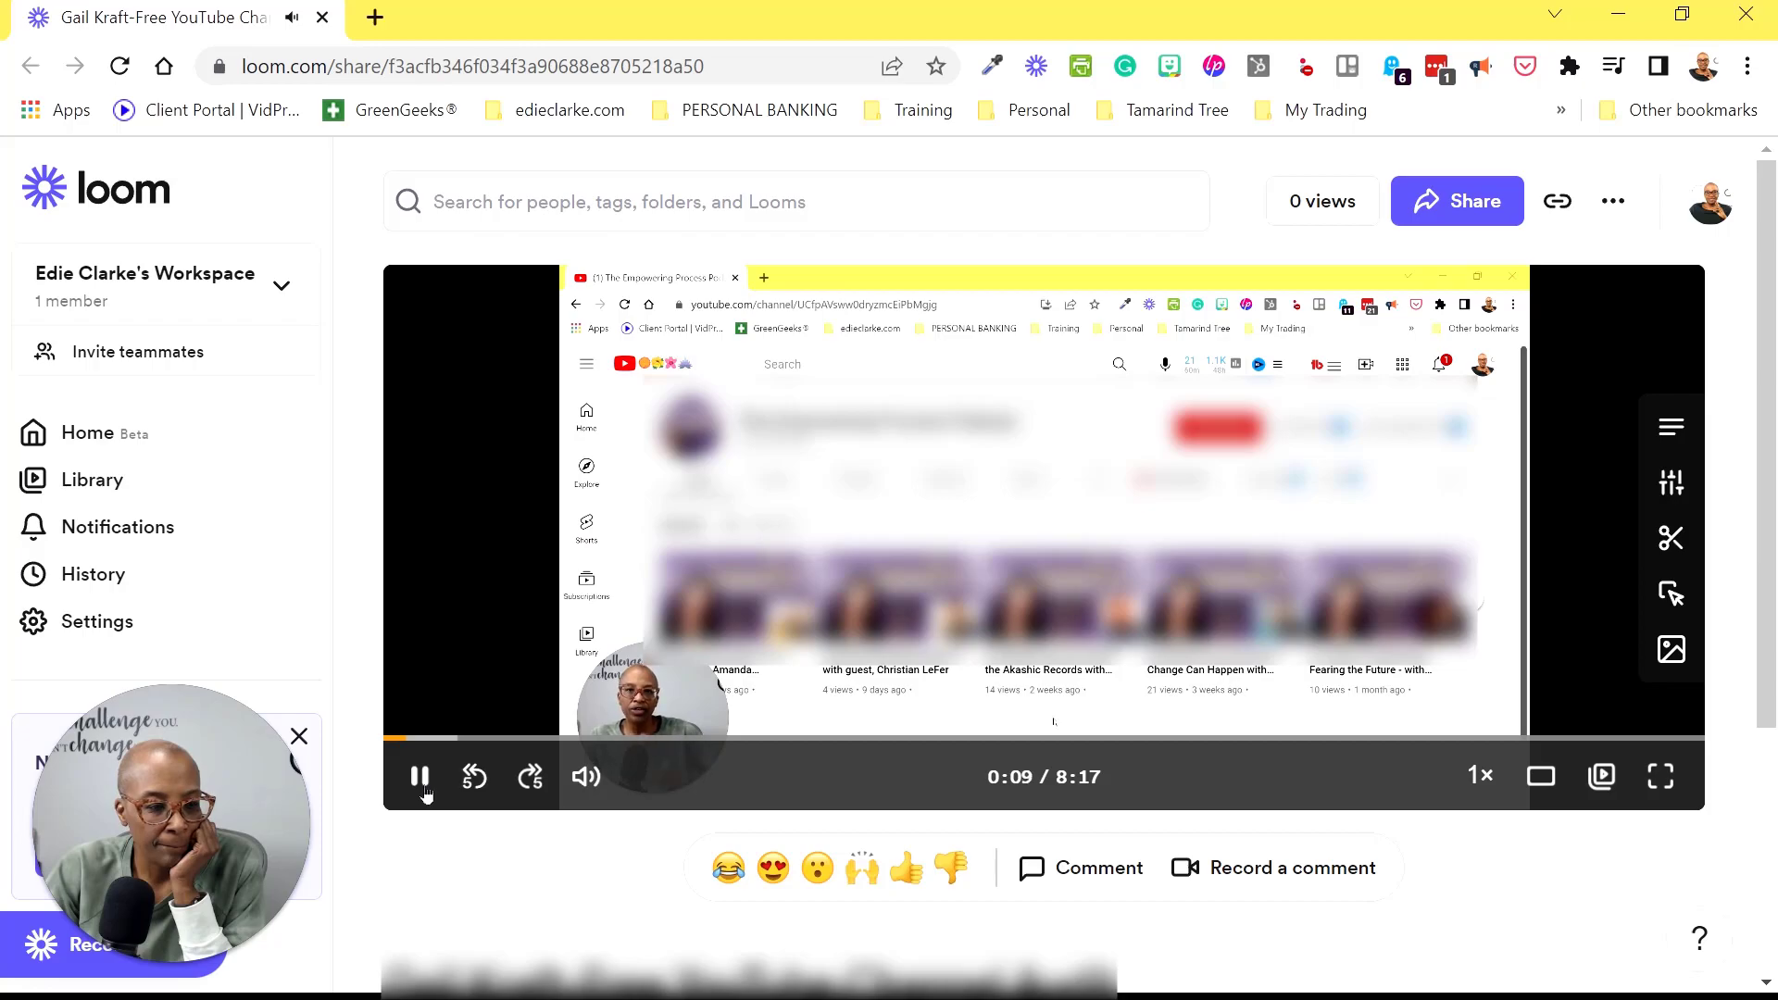
pyautogui.click(422, 785)
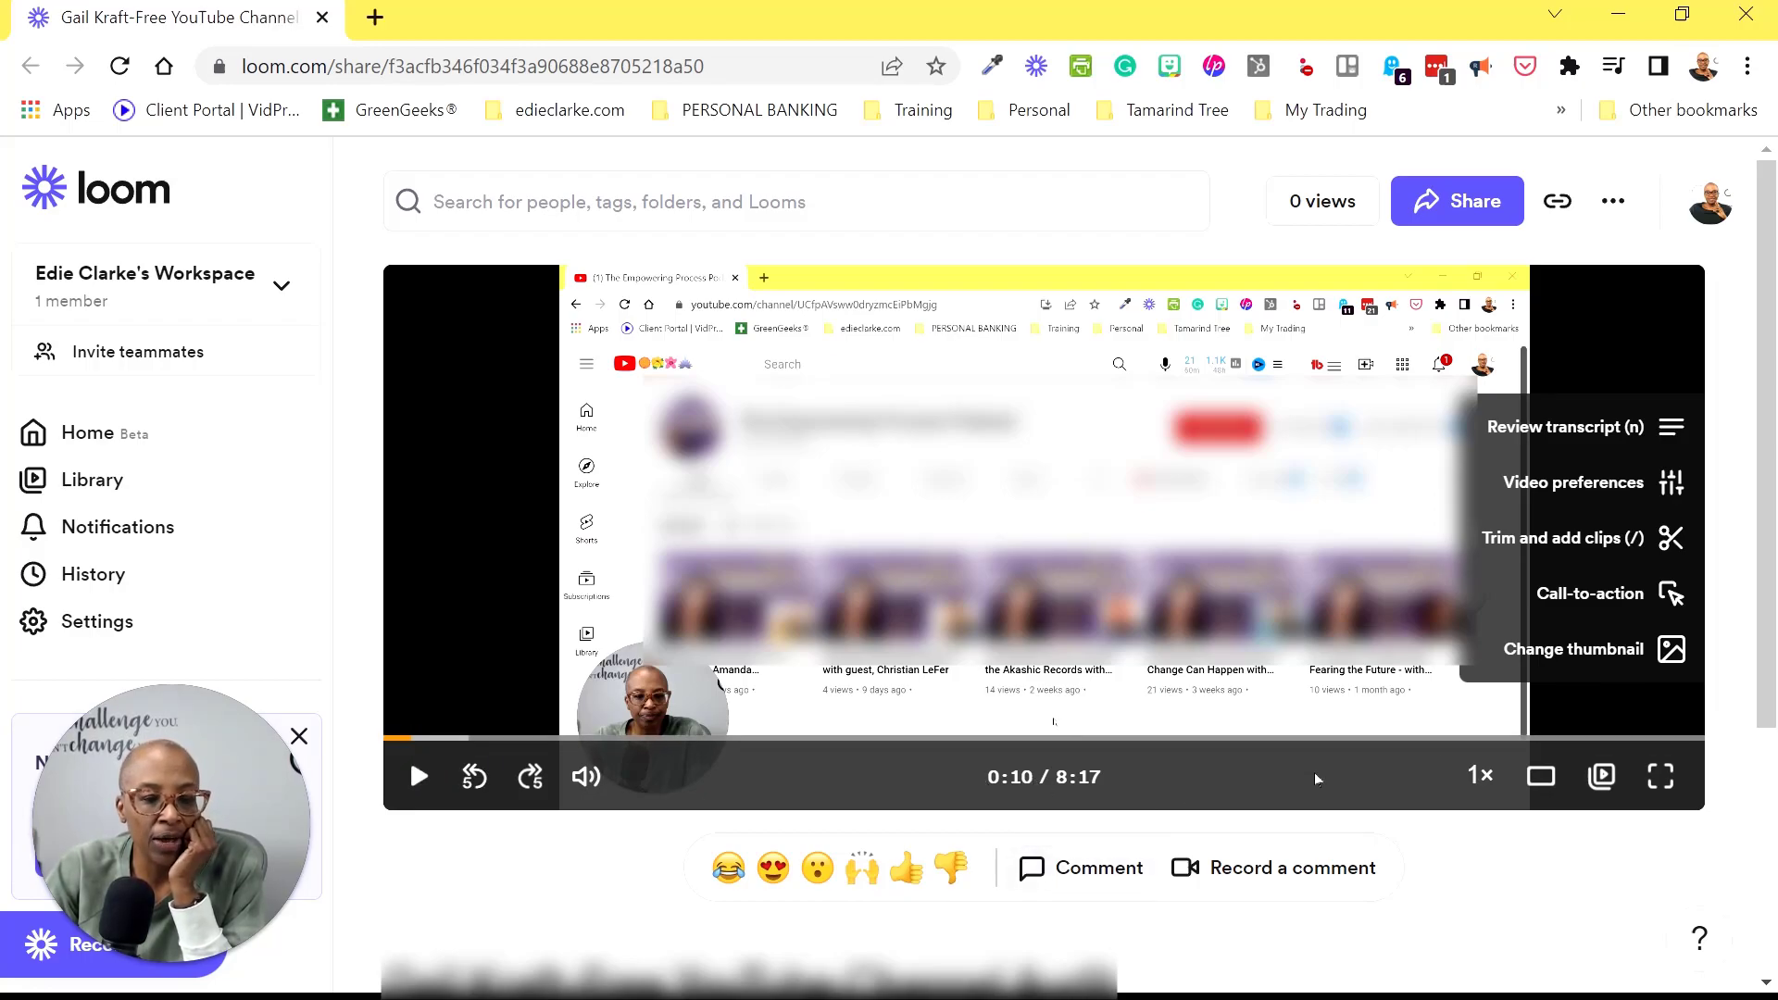
pyautogui.click(1591, 539)
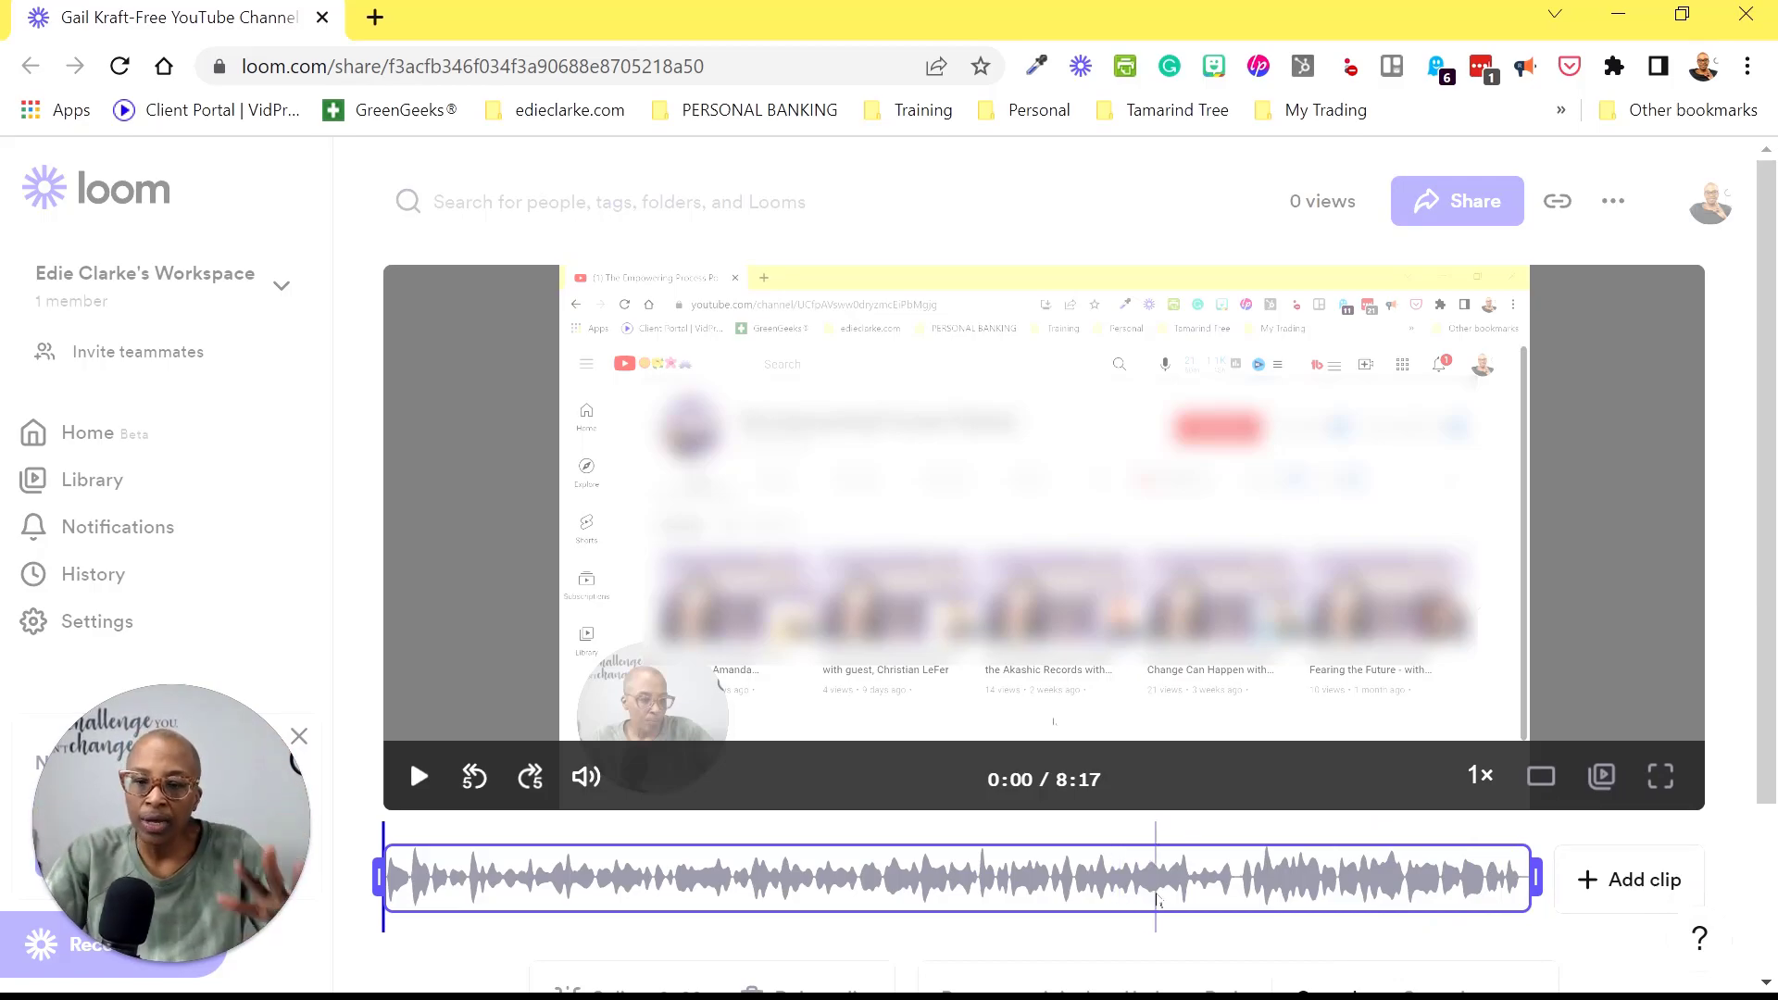
# Bring up the Add a clip chooser showing recent videos, with the 22-second intro redo first
pyautogui.click(1647, 876)
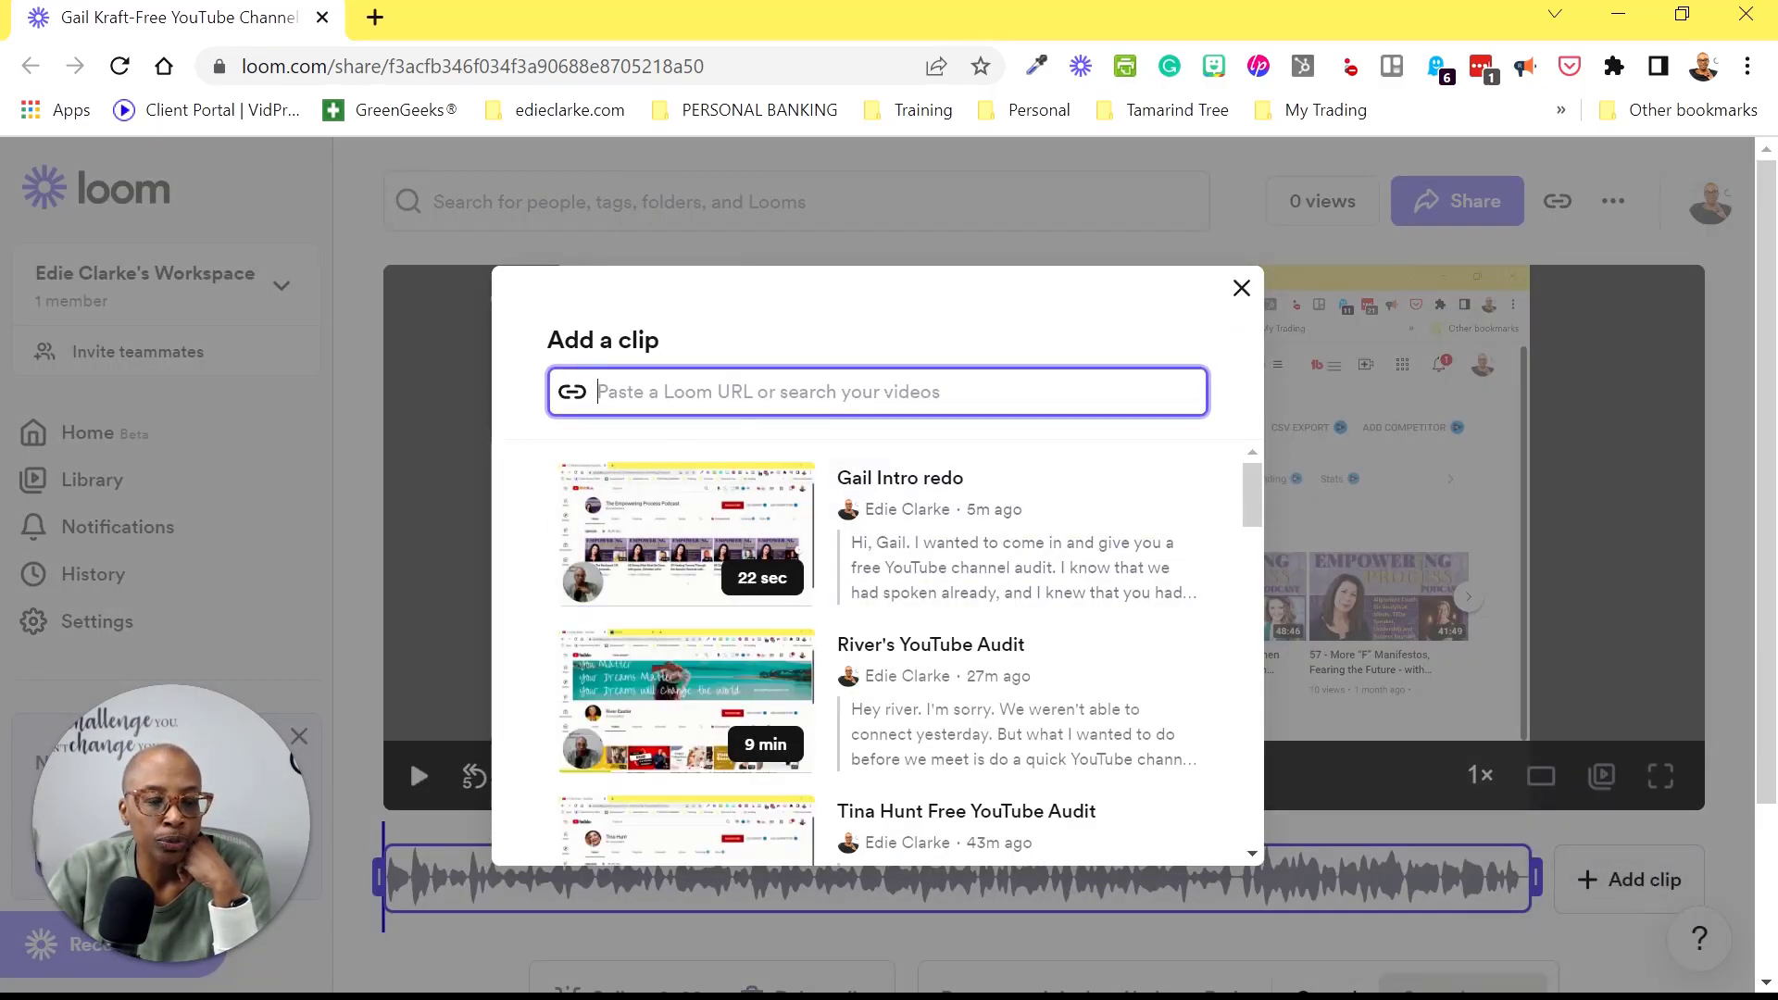
# Browse the list of videos, then close the chooser without adding a clip
pyautogui.scroll(-20, 1074, 725)
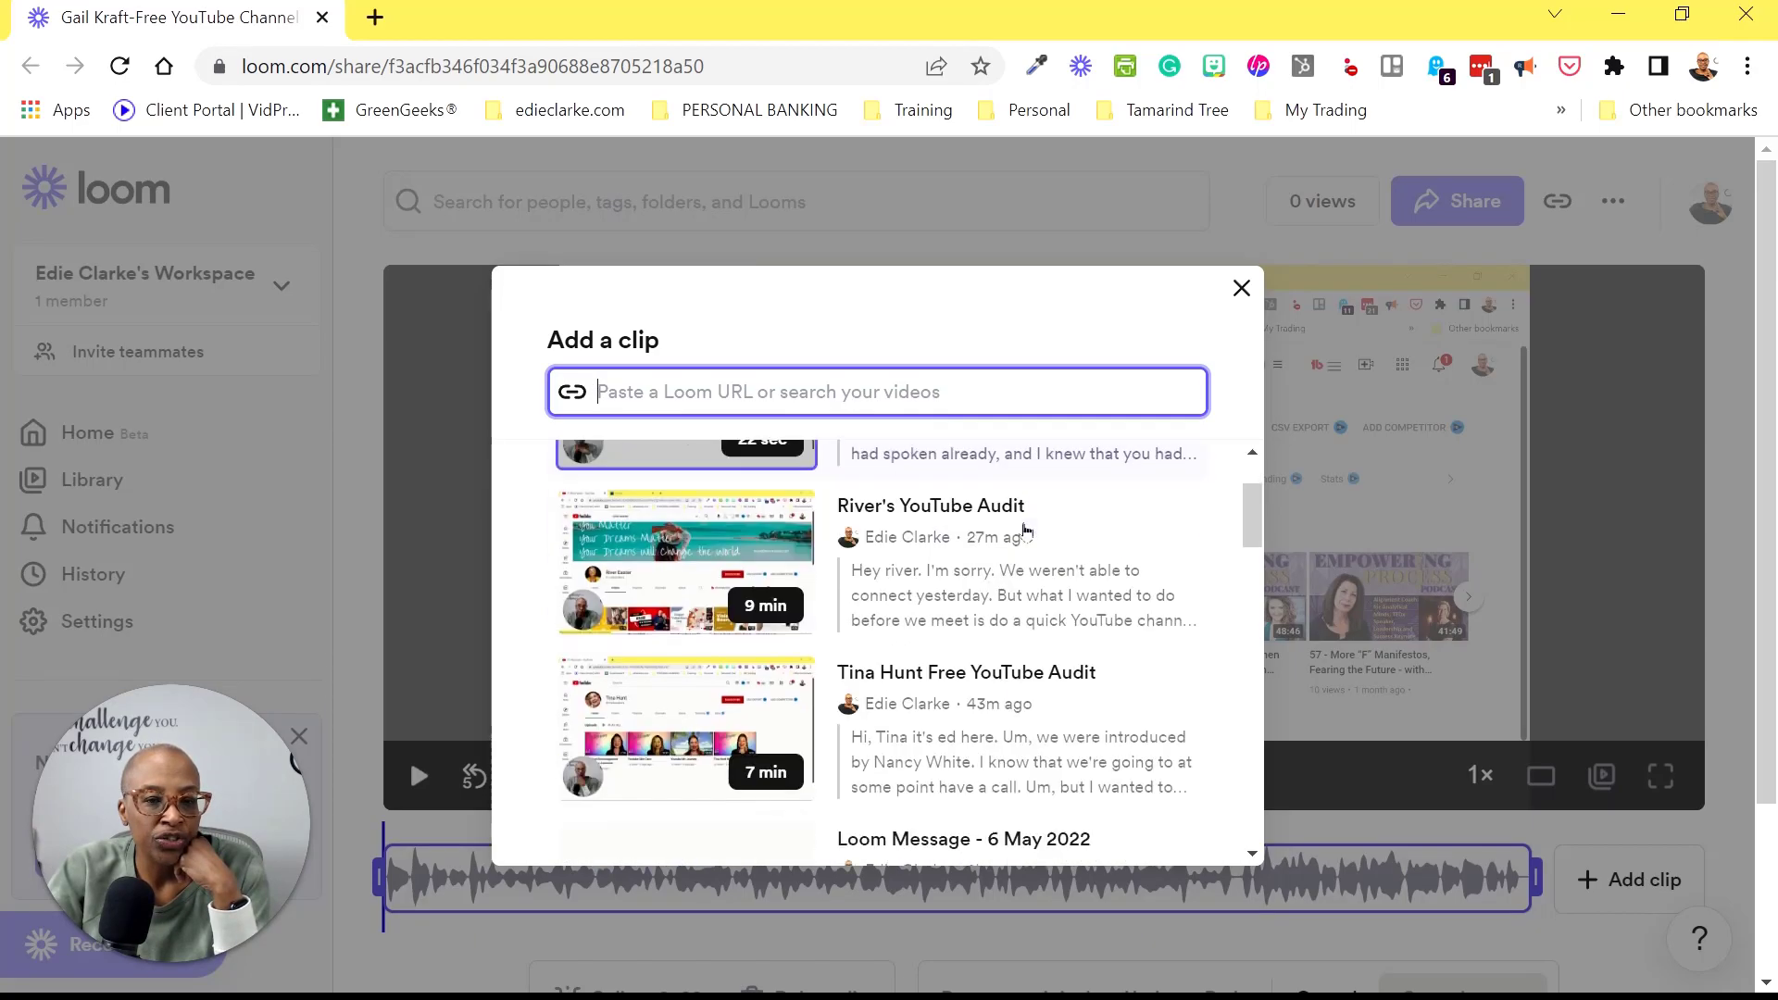
pyautogui.scroll(20, 1074, 725)
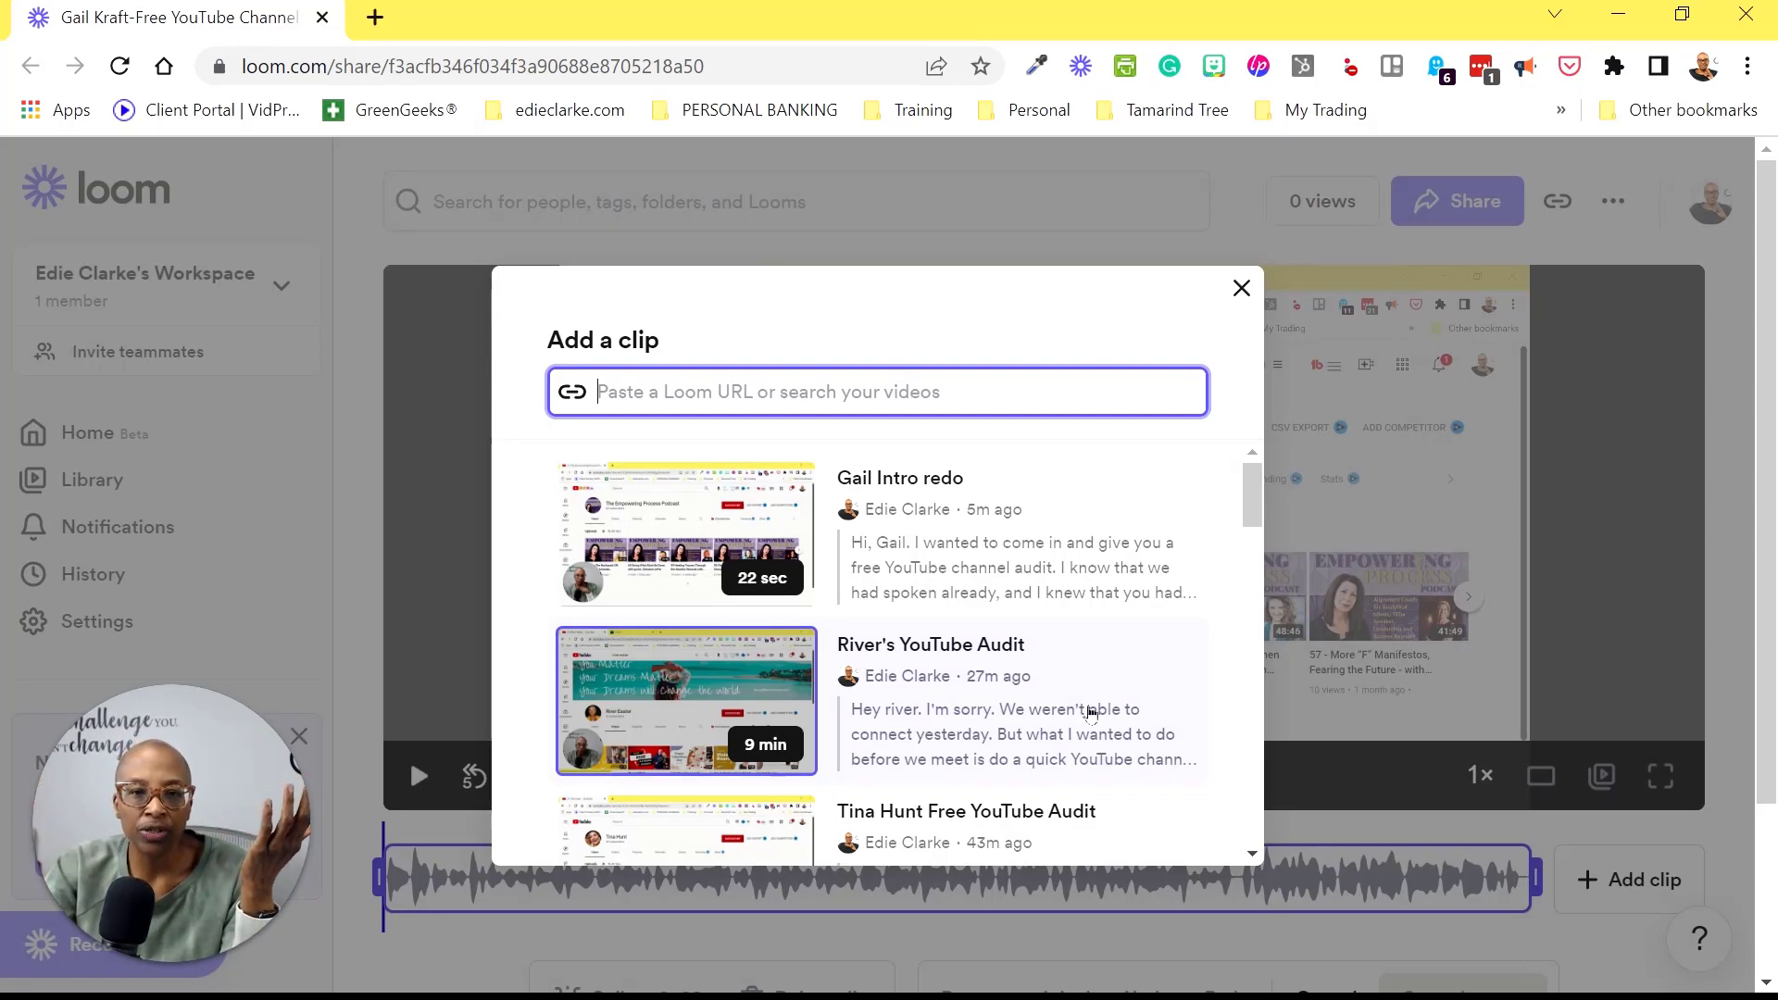
pyautogui.click(1242, 288)
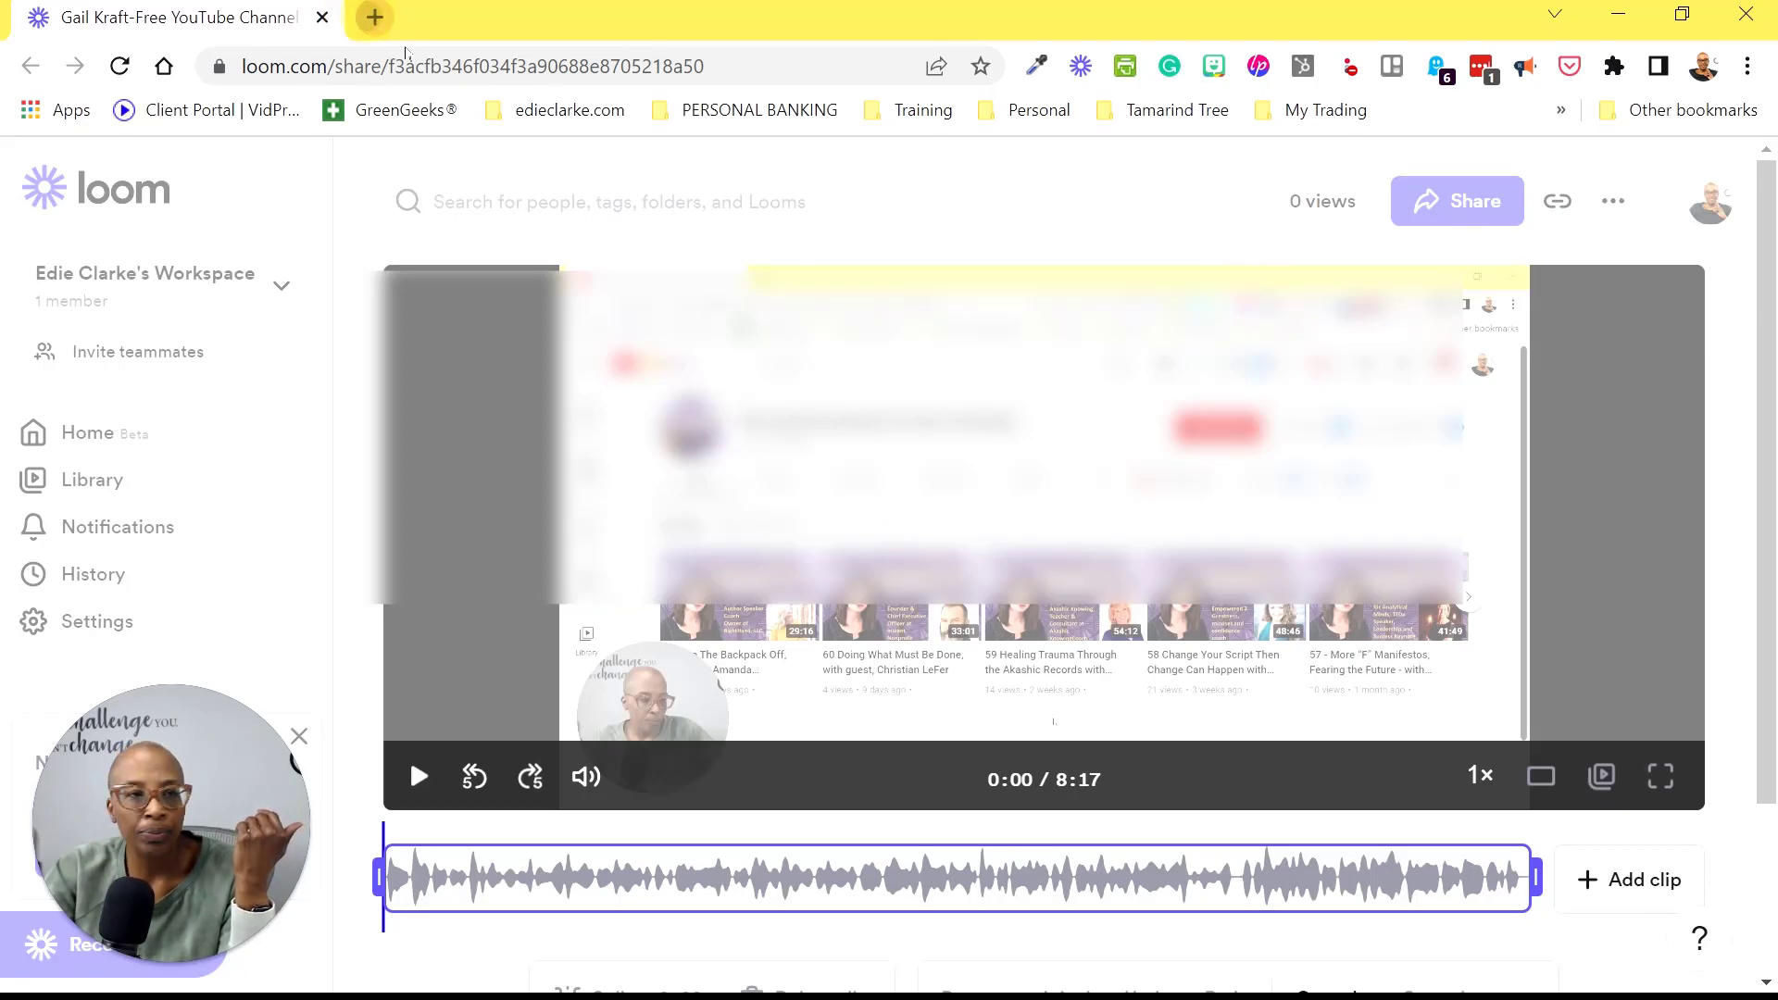
pyautogui.click(374, 16)
pyautogui.write('loom.com/my-videos')
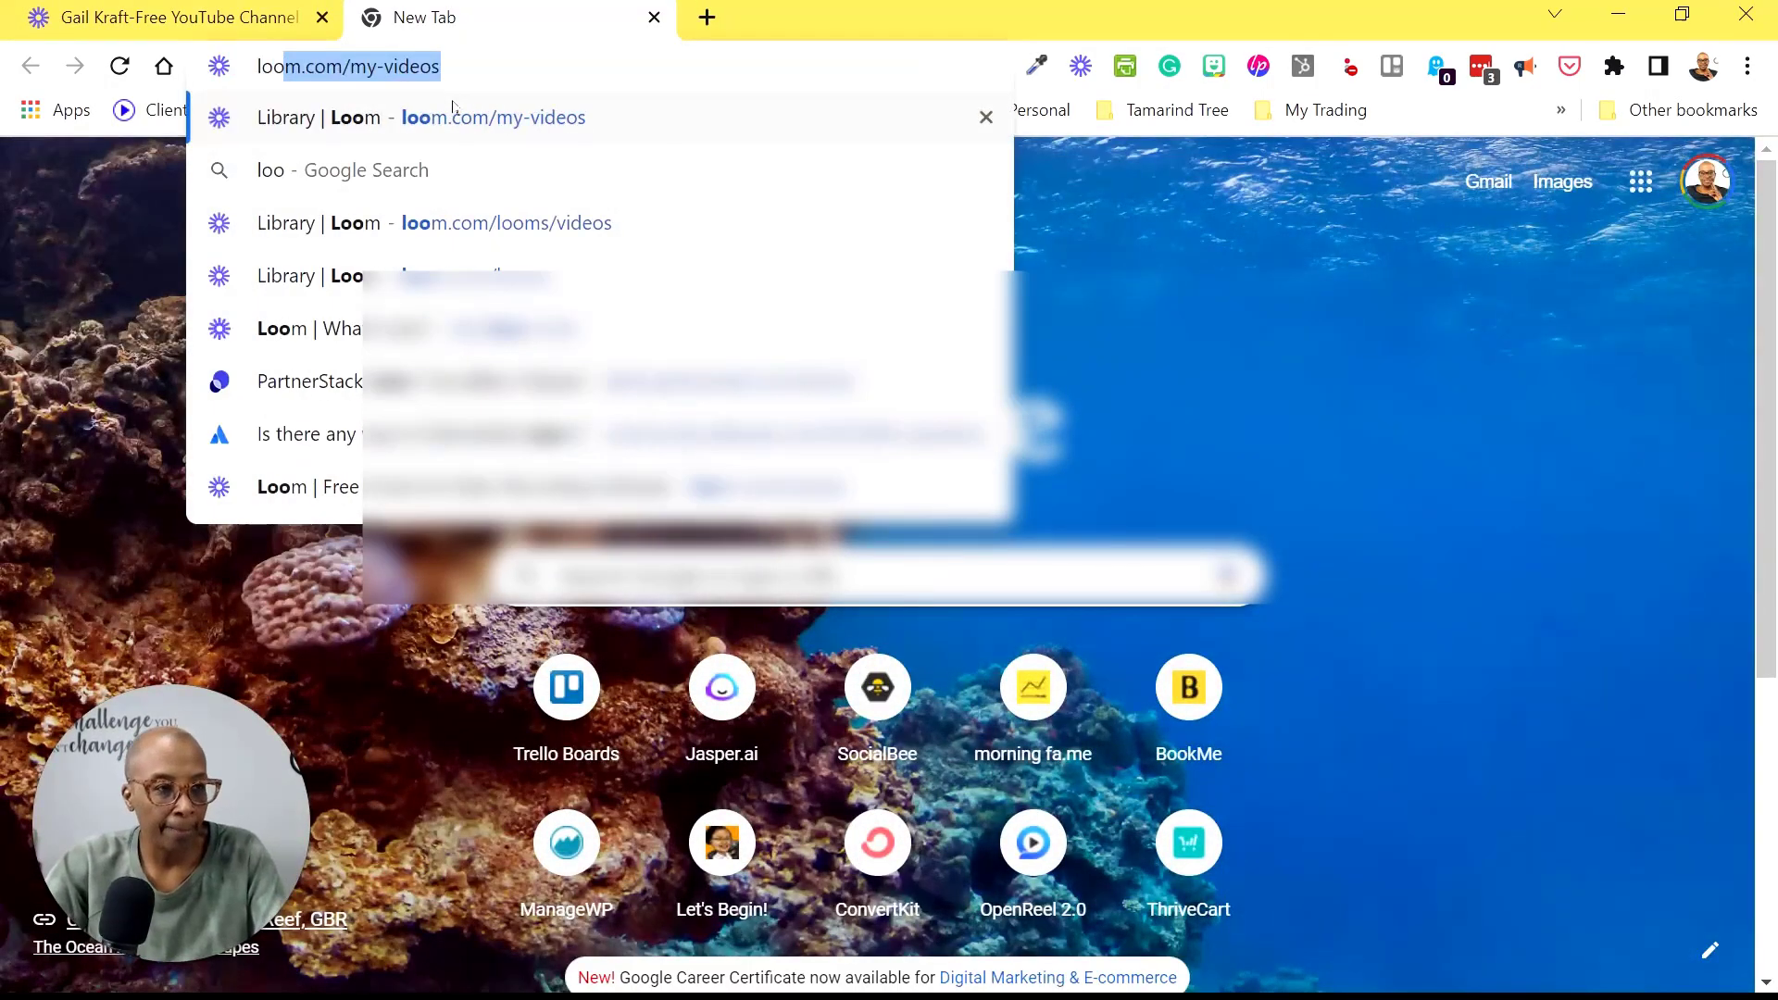
pyautogui.click(454, 113)
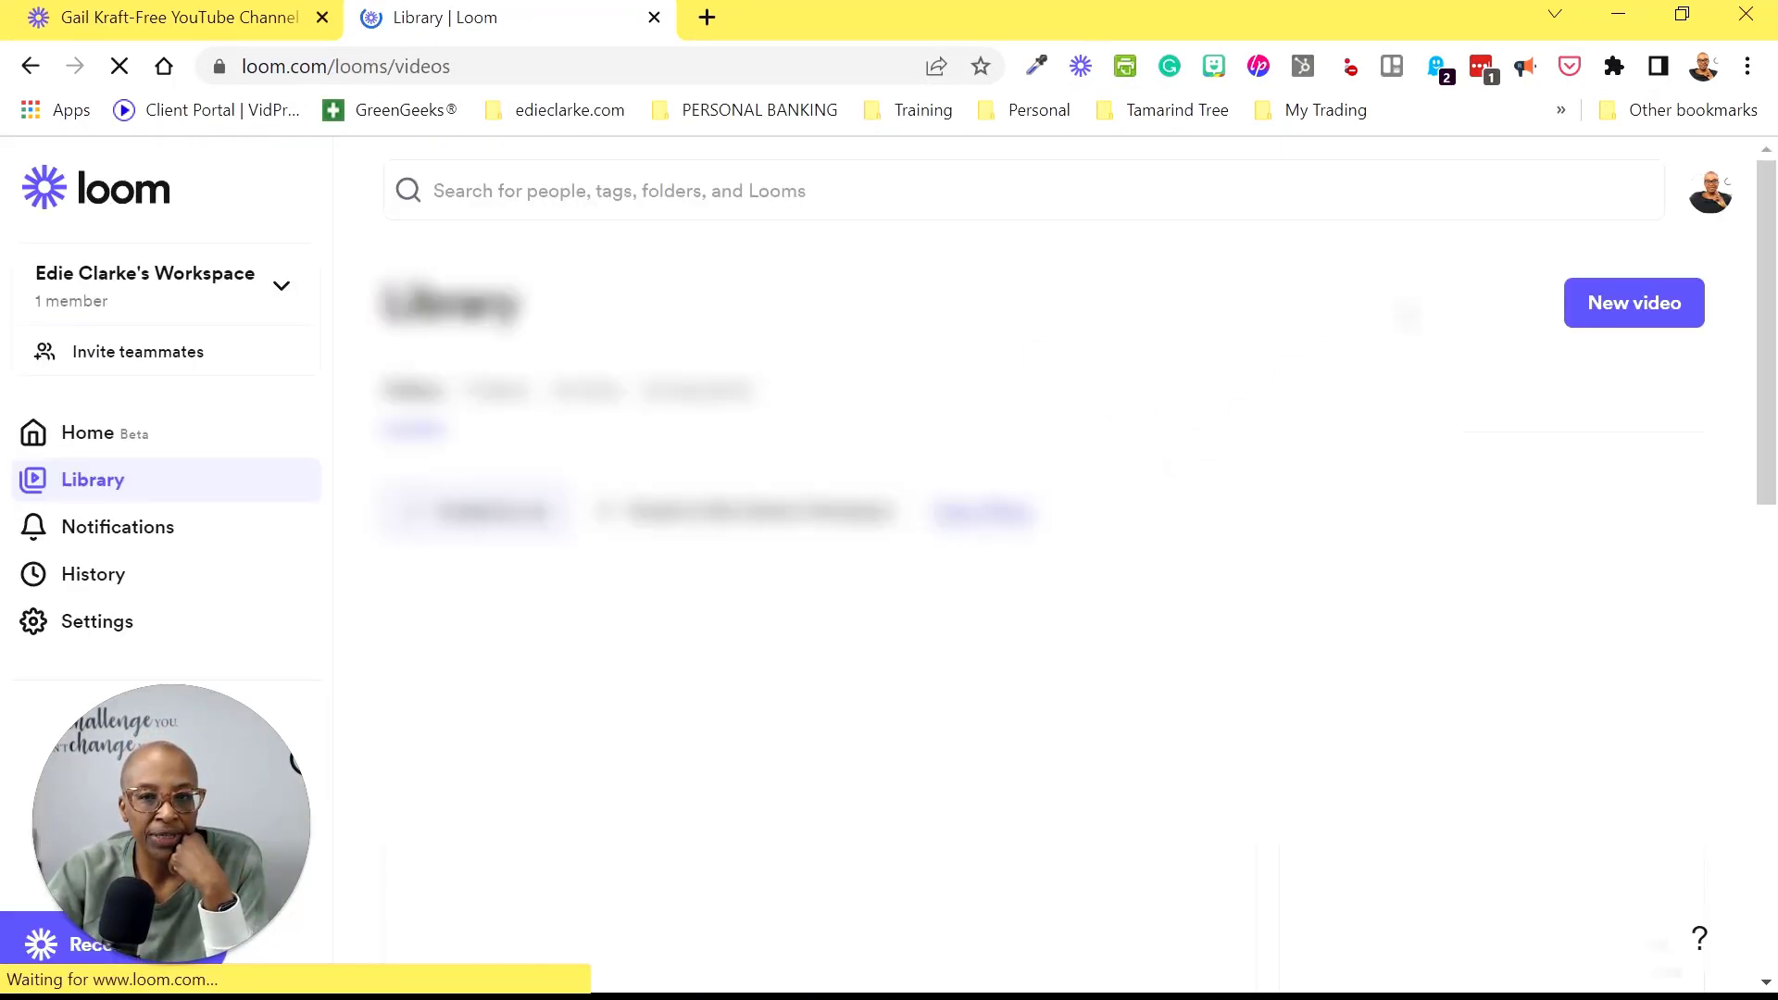
pyautogui.click(1634, 314)
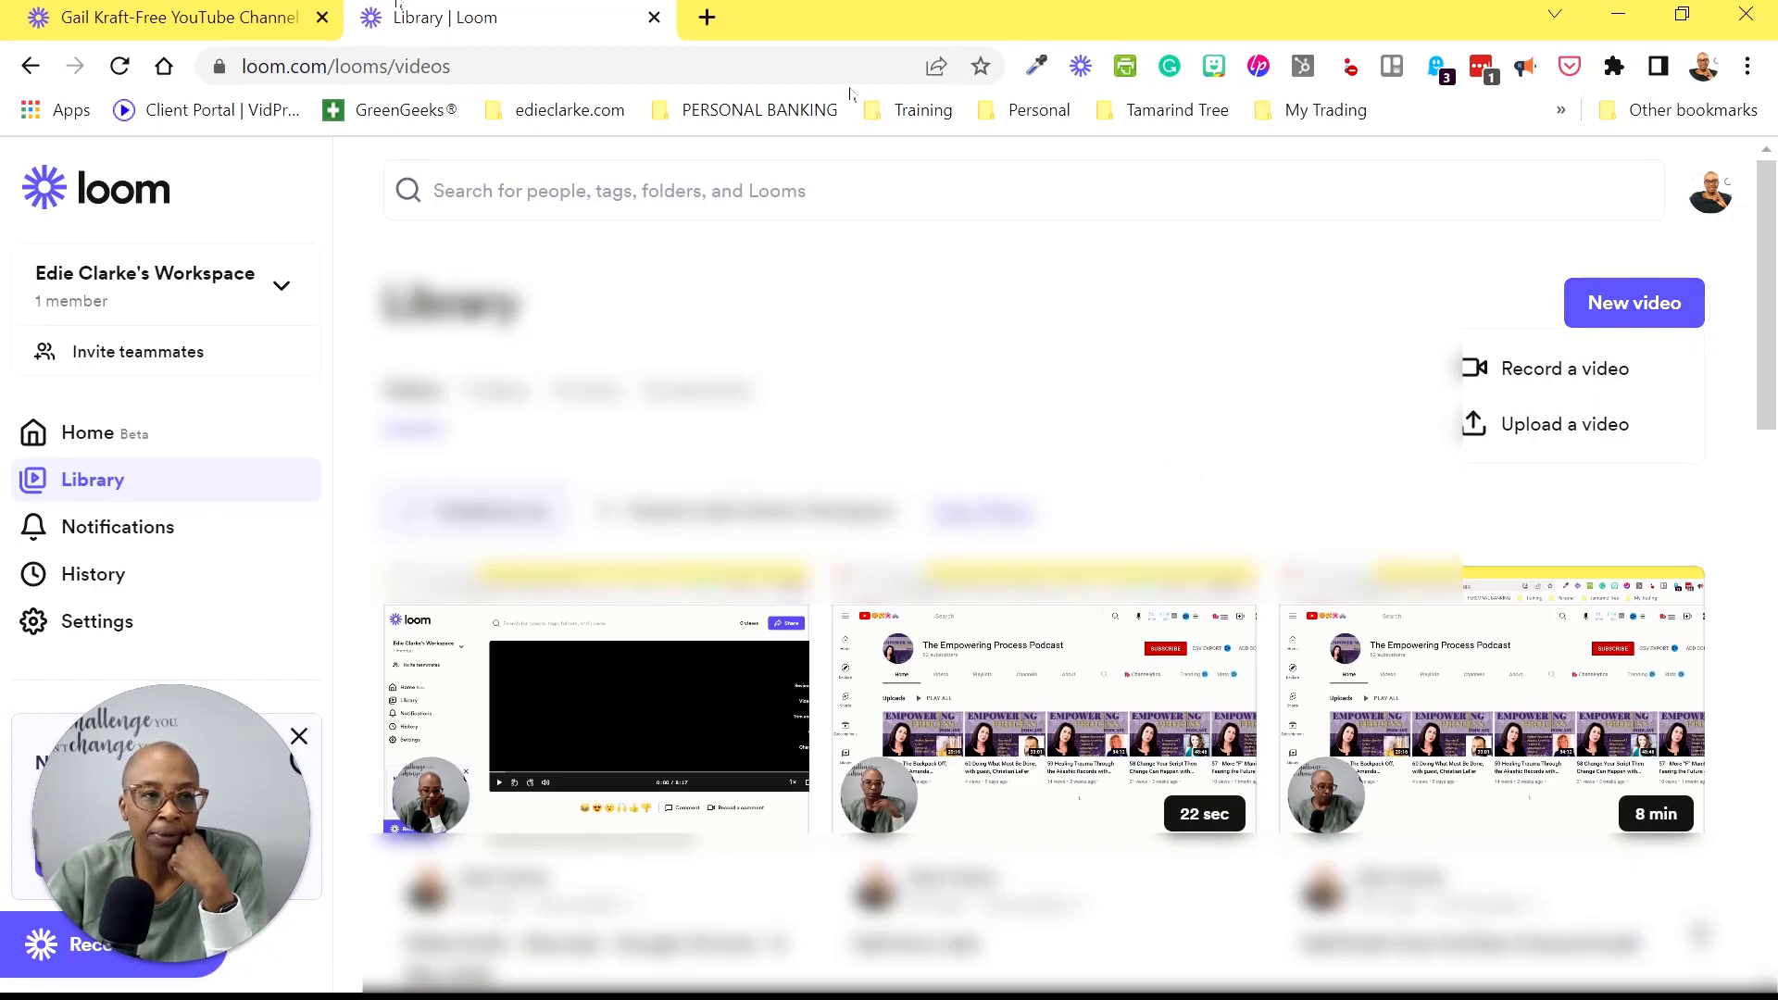
pyautogui.click(652, 25)
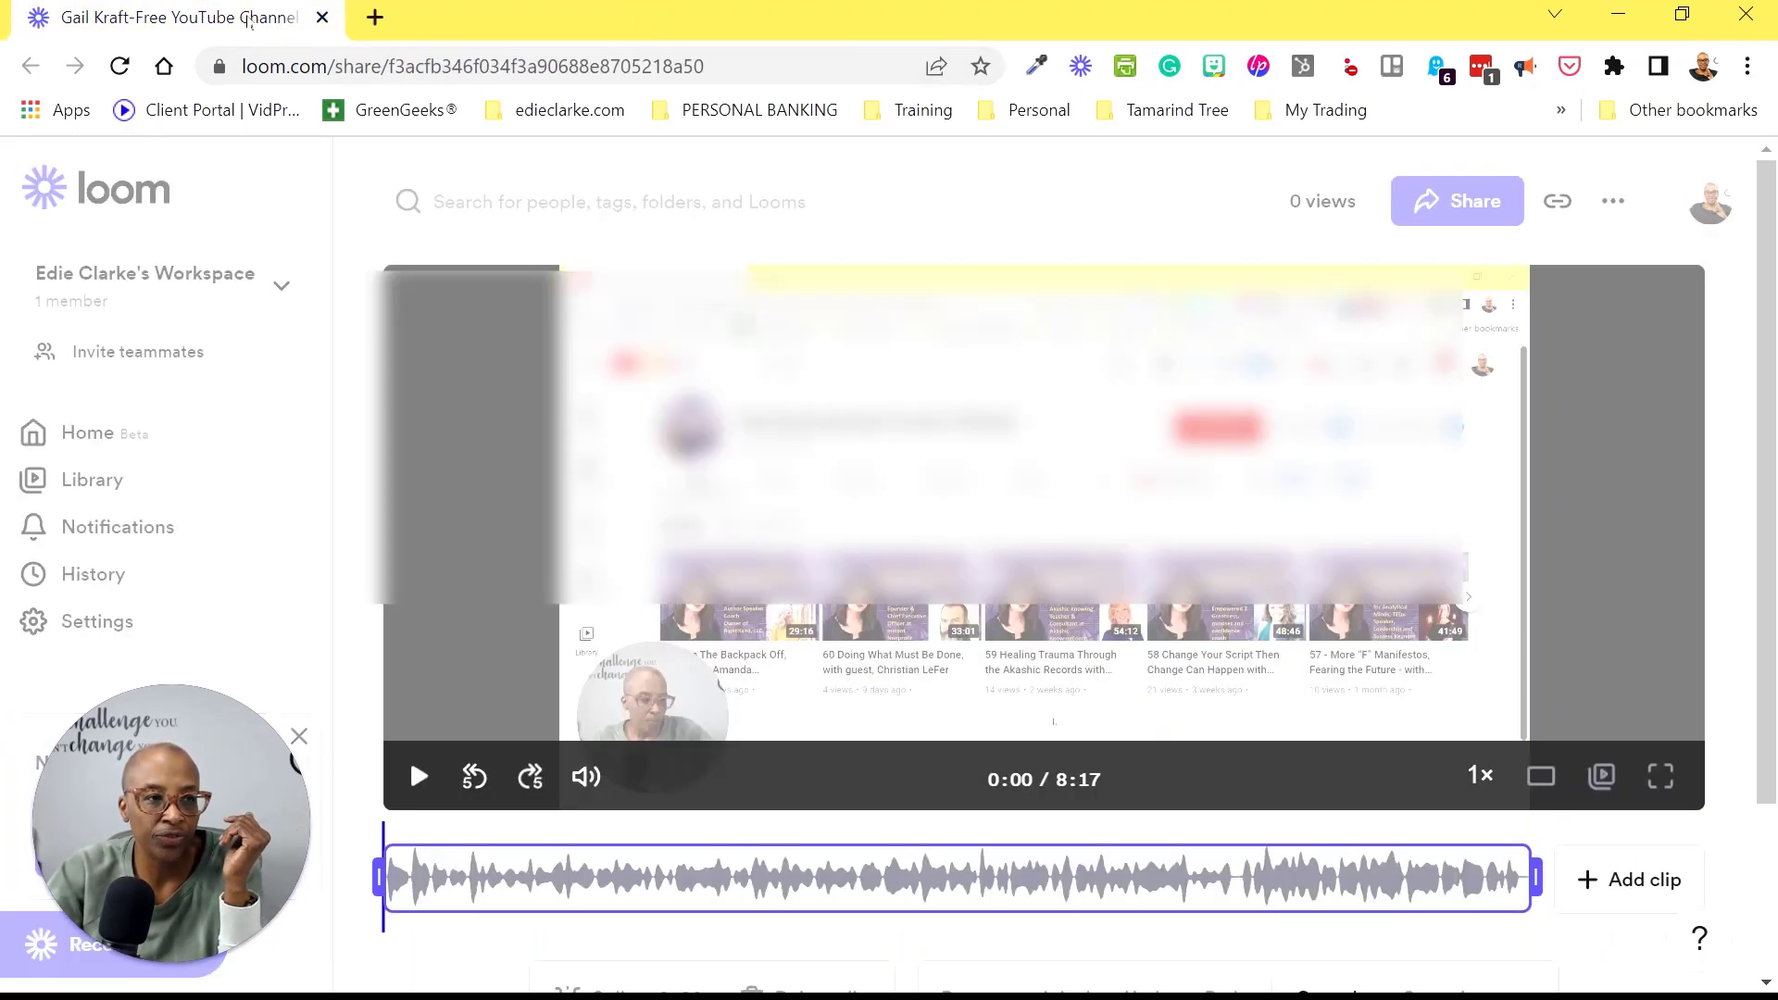
# Stitch the 22-second intro video after the main recording and trim its end to 0:15.2
pyautogui.click(1616, 880)
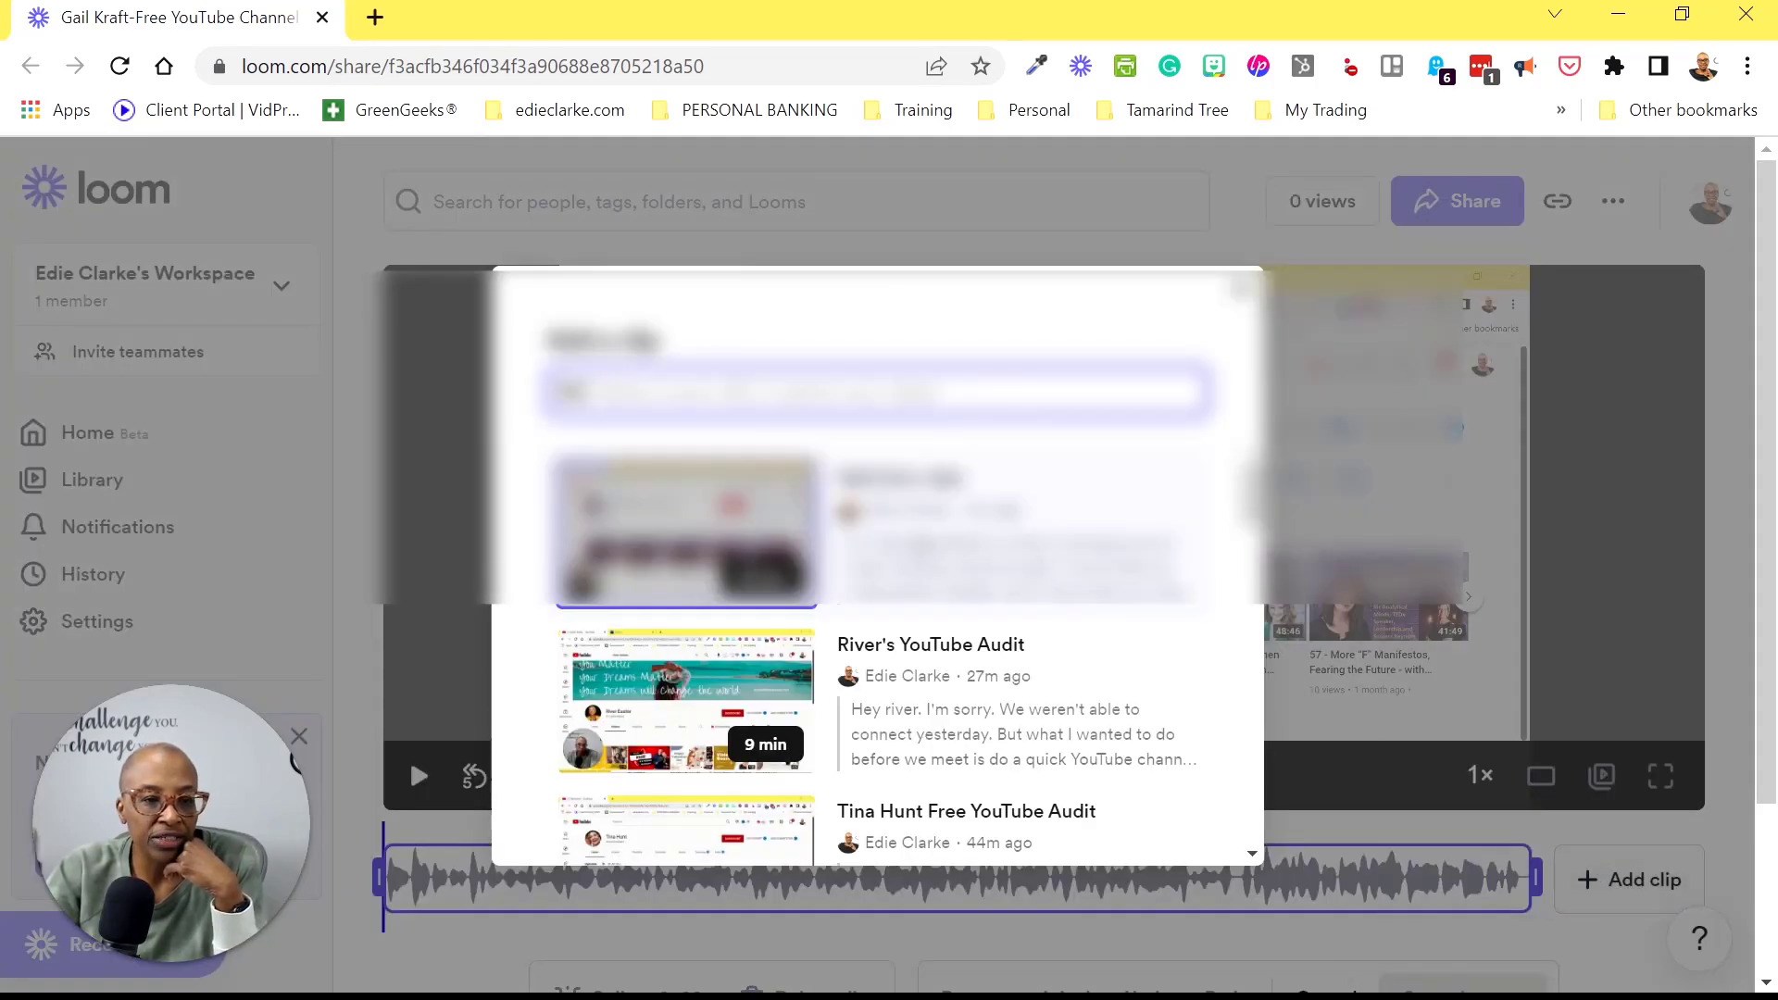
pyautogui.click(908, 530)
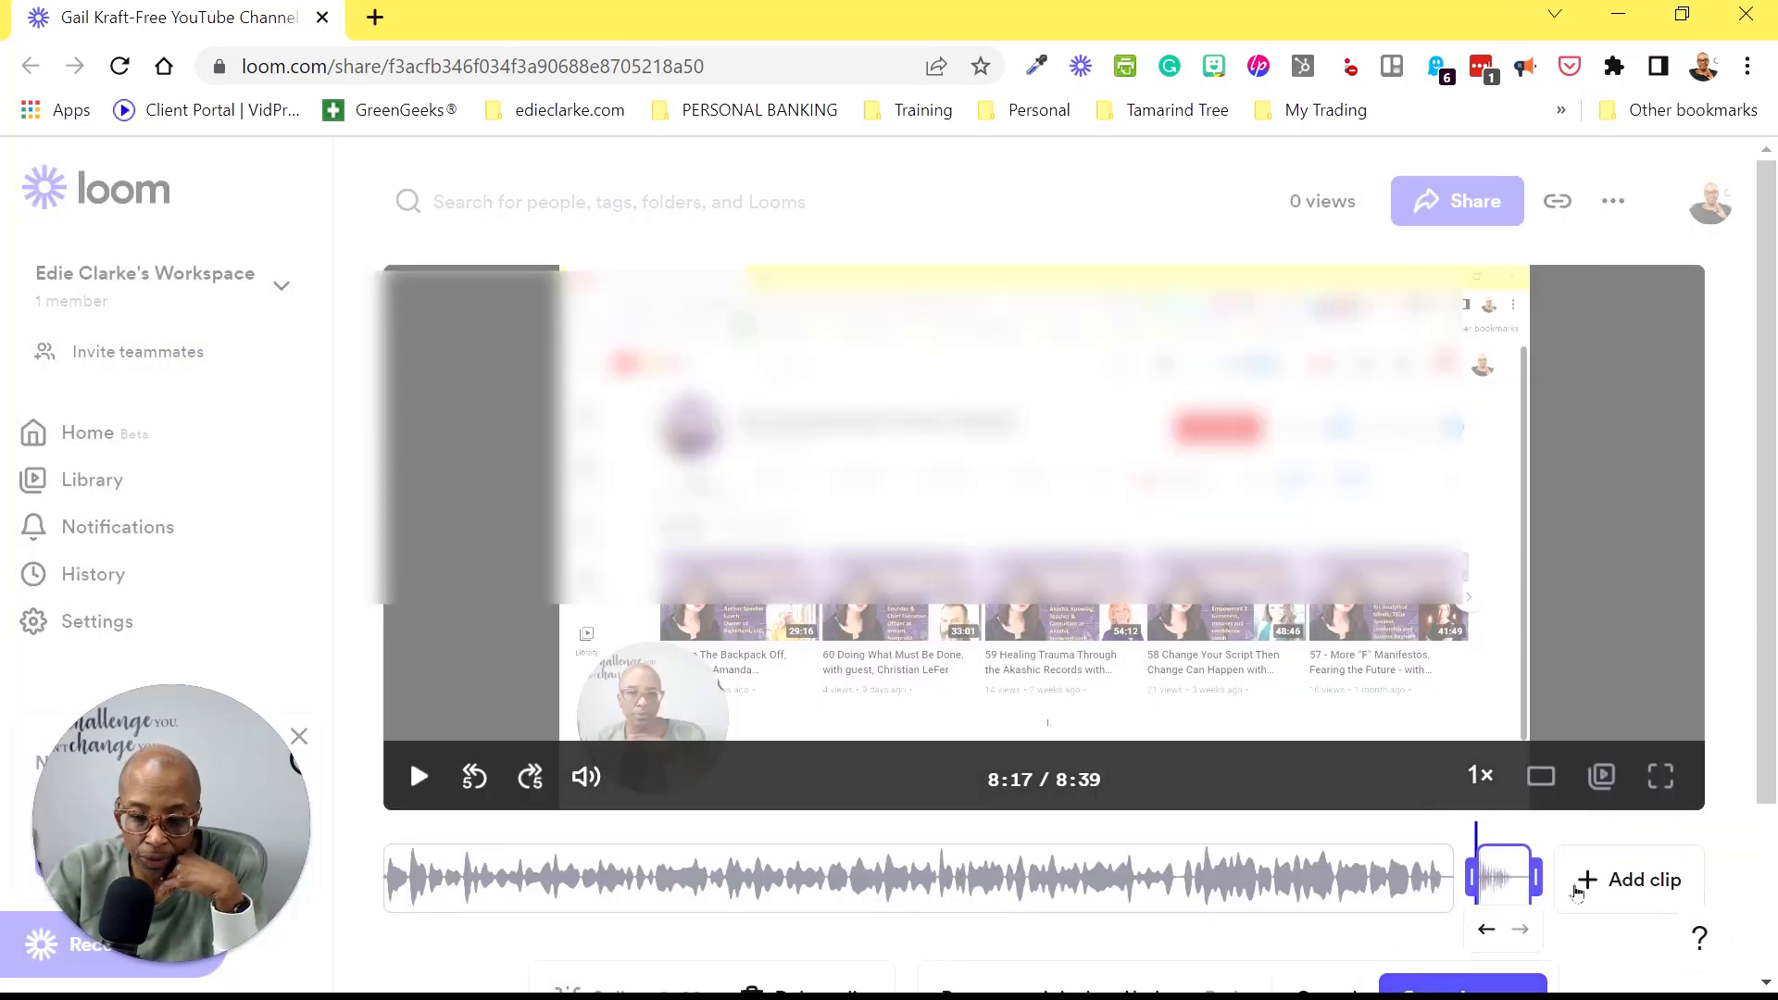
pyautogui.moveTo(1537, 878); pyautogui.dragTo(1515, 880)
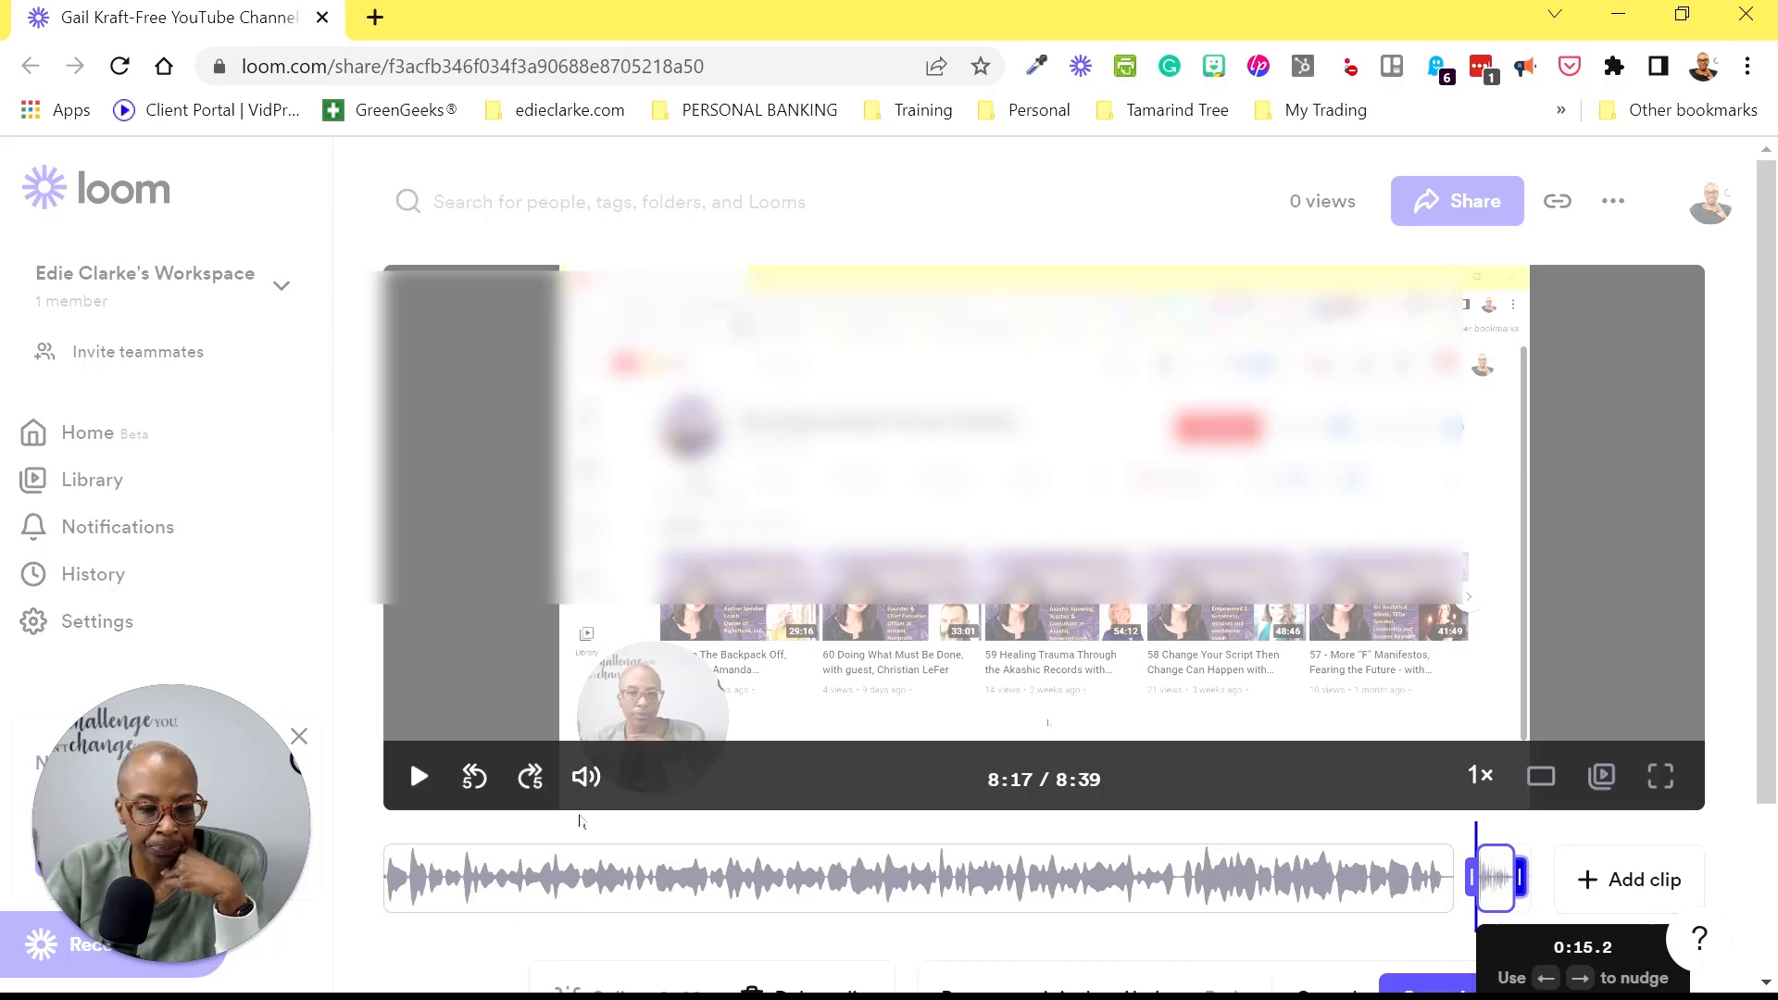
pyautogui.scroll(-3, 1216, 900)
pyautogui.scroll(2, 1216, 900)
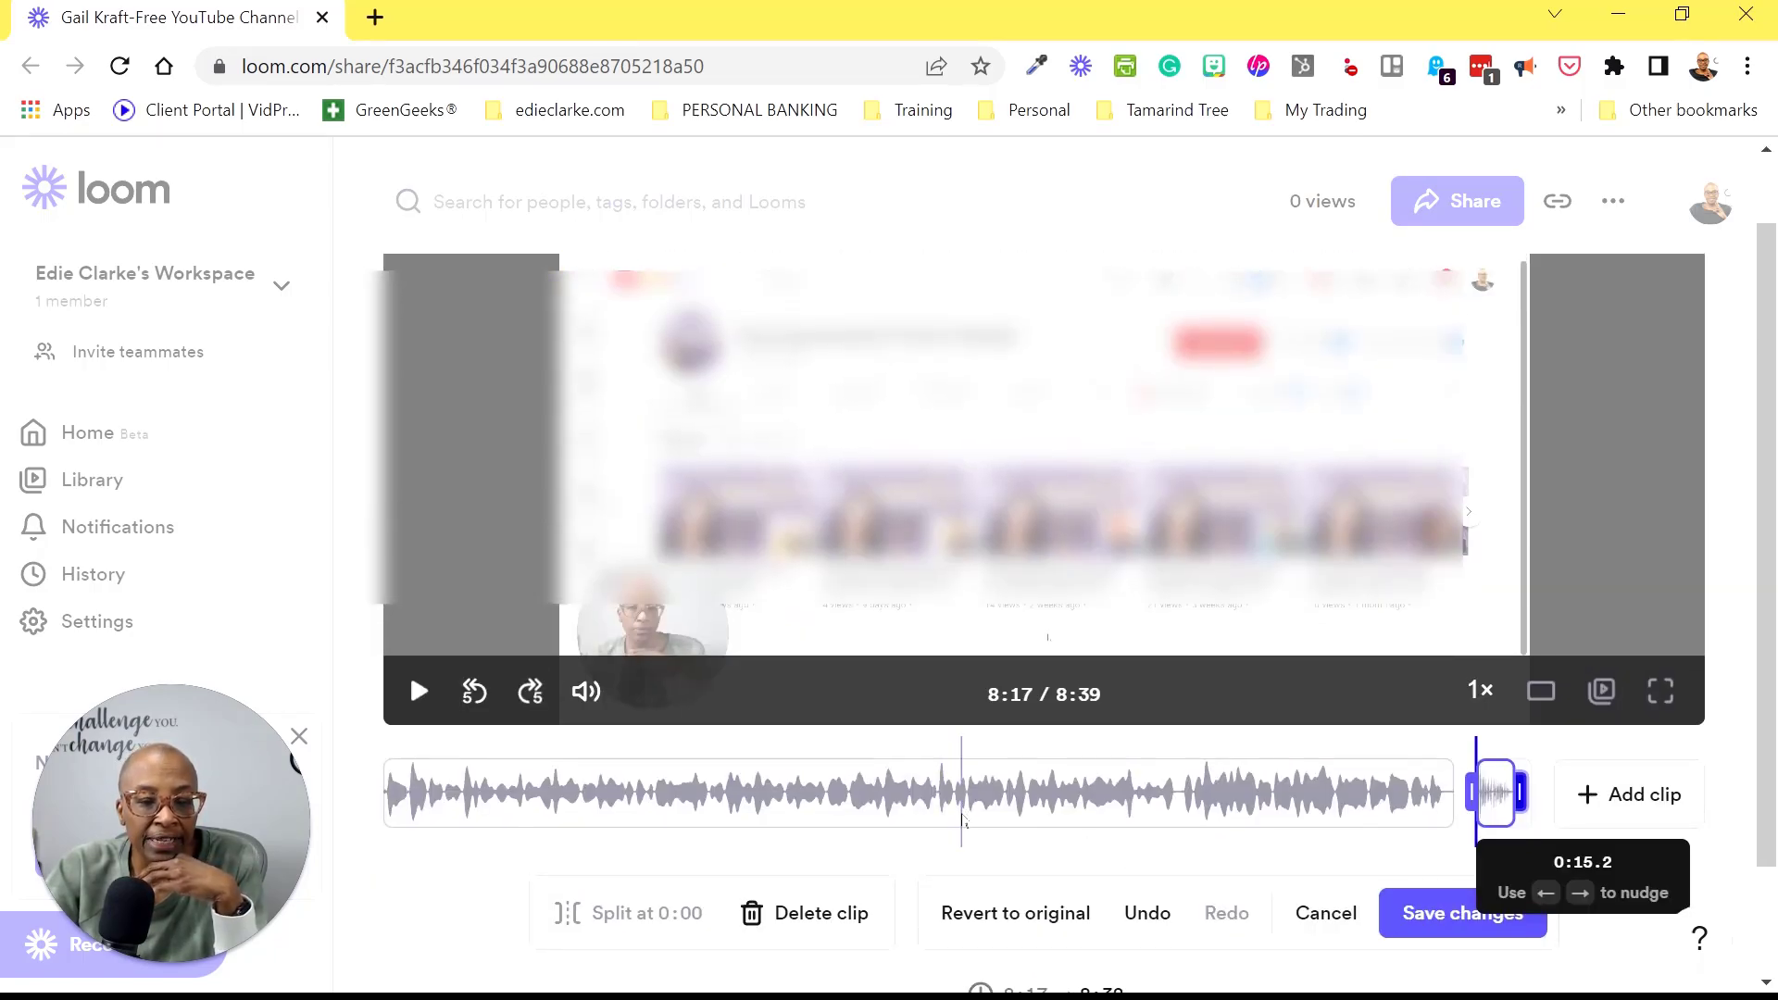
# Move the intro clip ahead of the main recording on the timeline
pyautogui.click(962, 820)
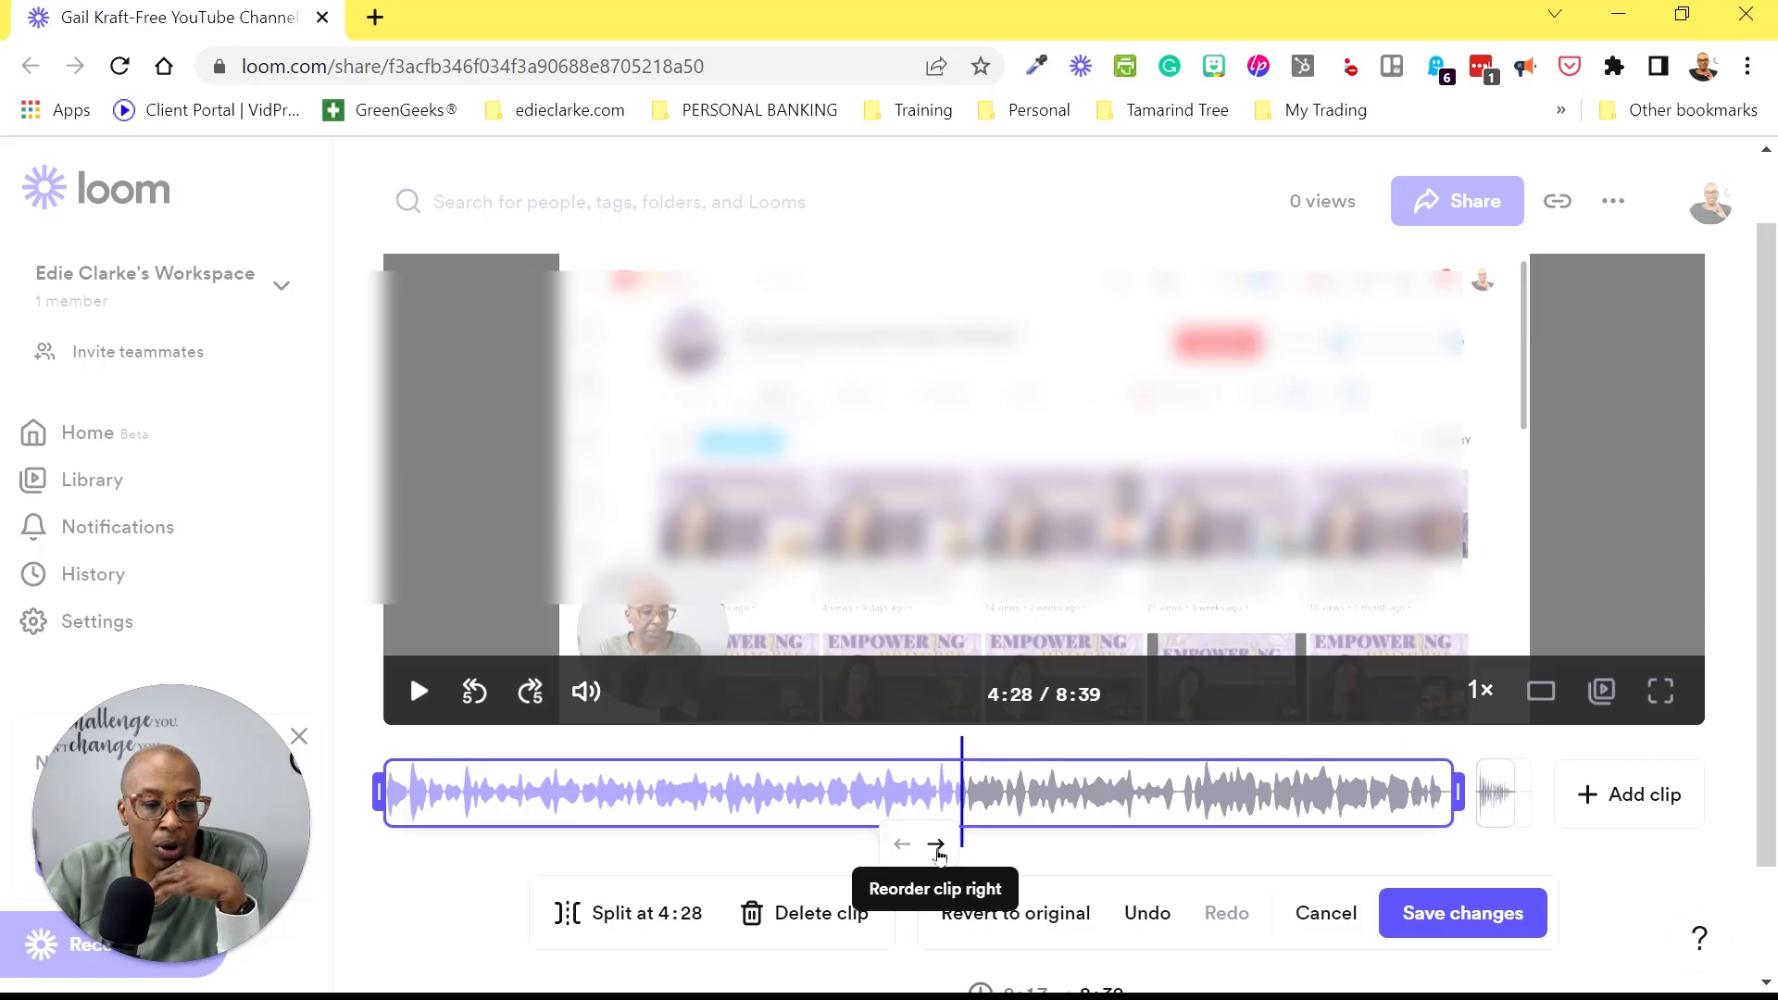
pyautogui.click(936, 846)
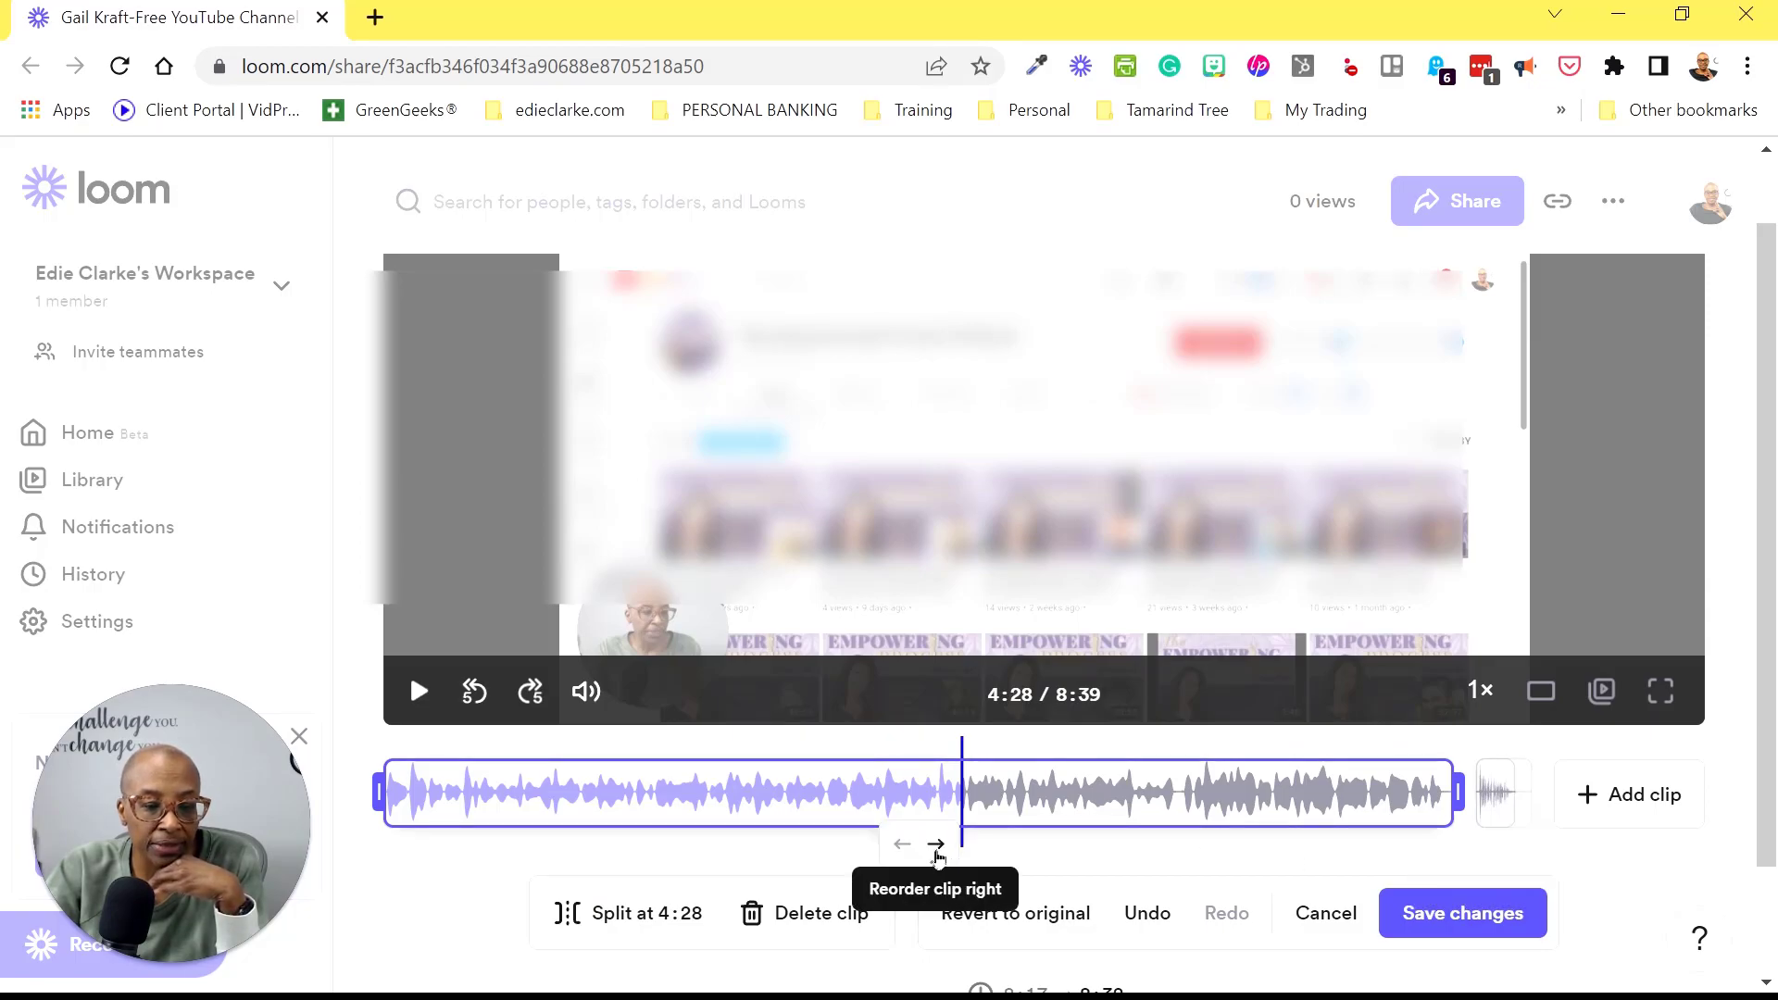
pyautogui.click(937, 847)
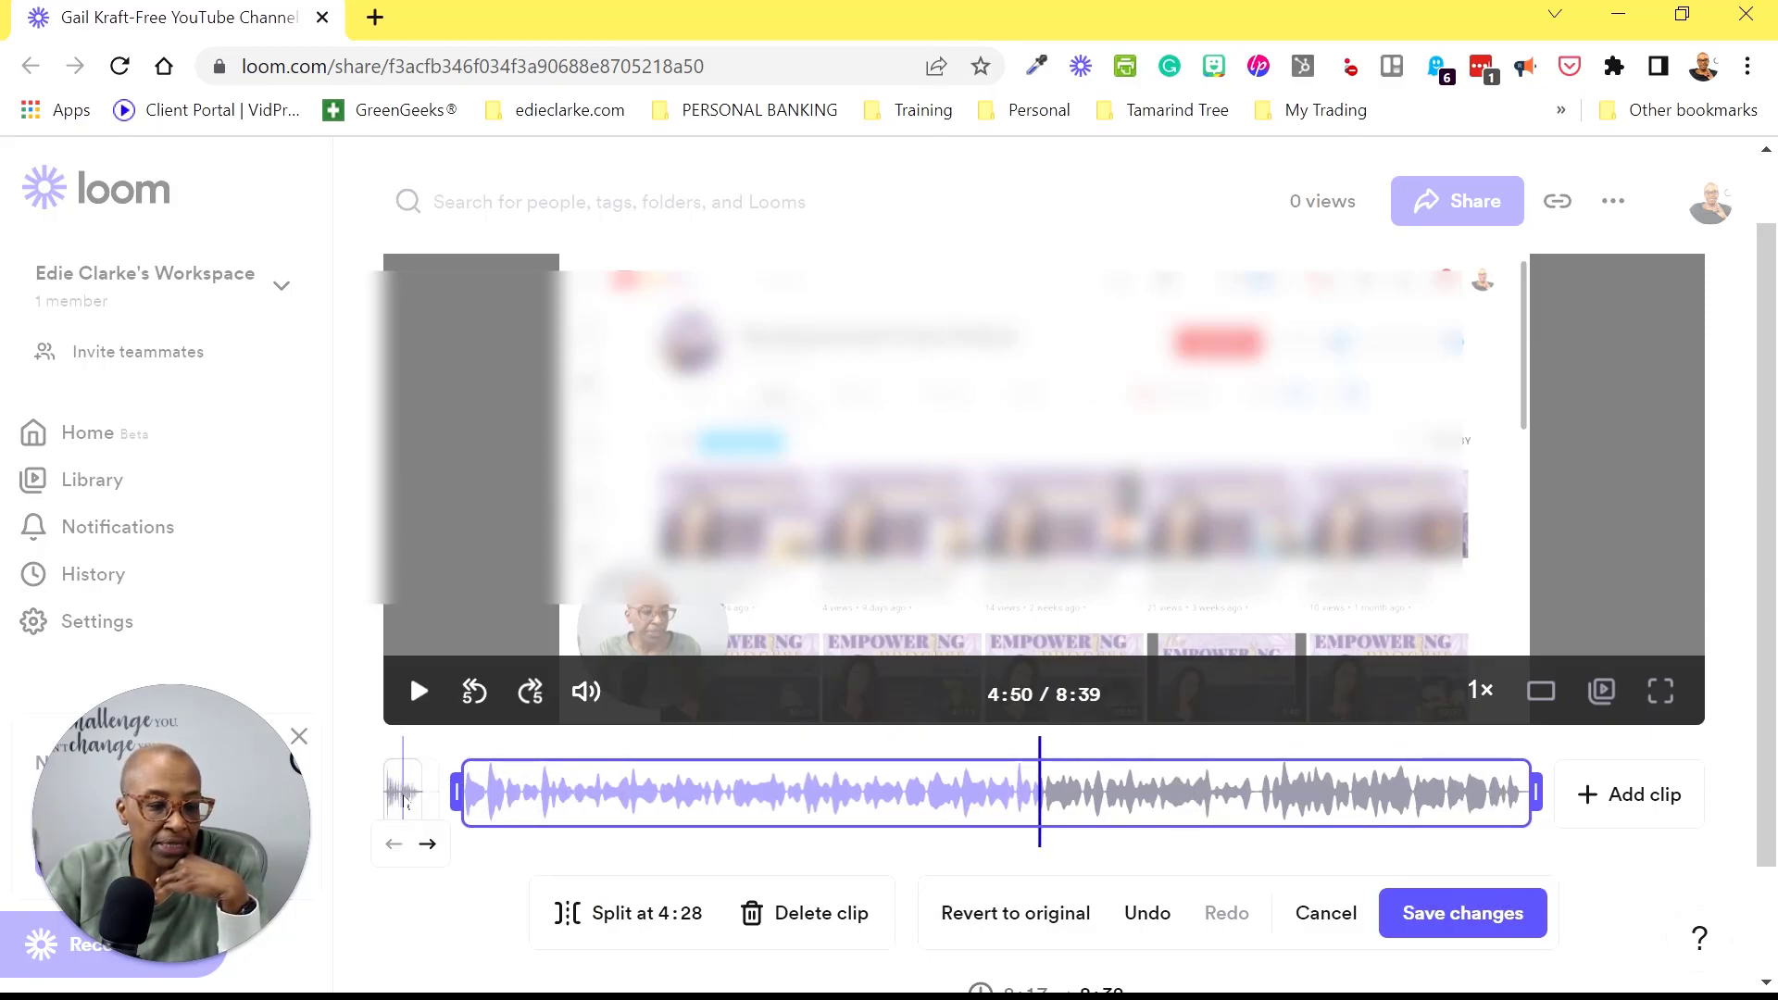
# Trim the faulty opening seconds off the main recording and save the 8:21 edit
pyautogui.moveTo(467, 801)
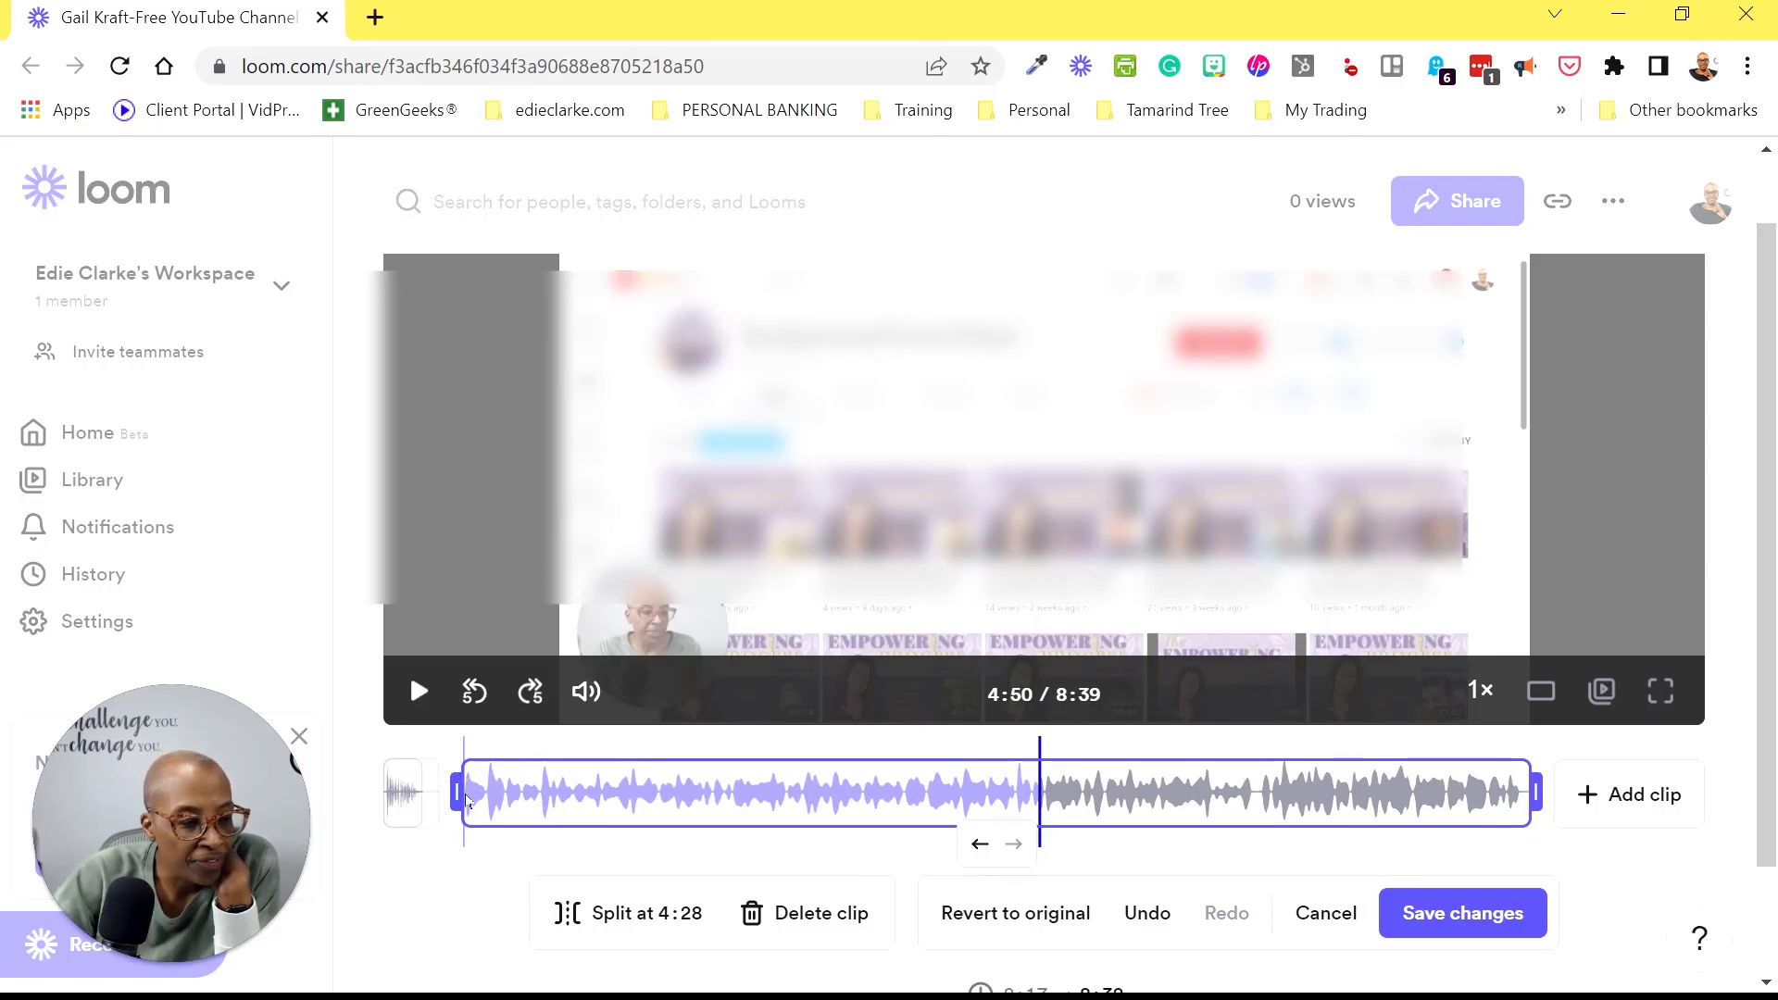
pyautogui.moveTo(457, 794); pyautogui.dragTo(483, 793)
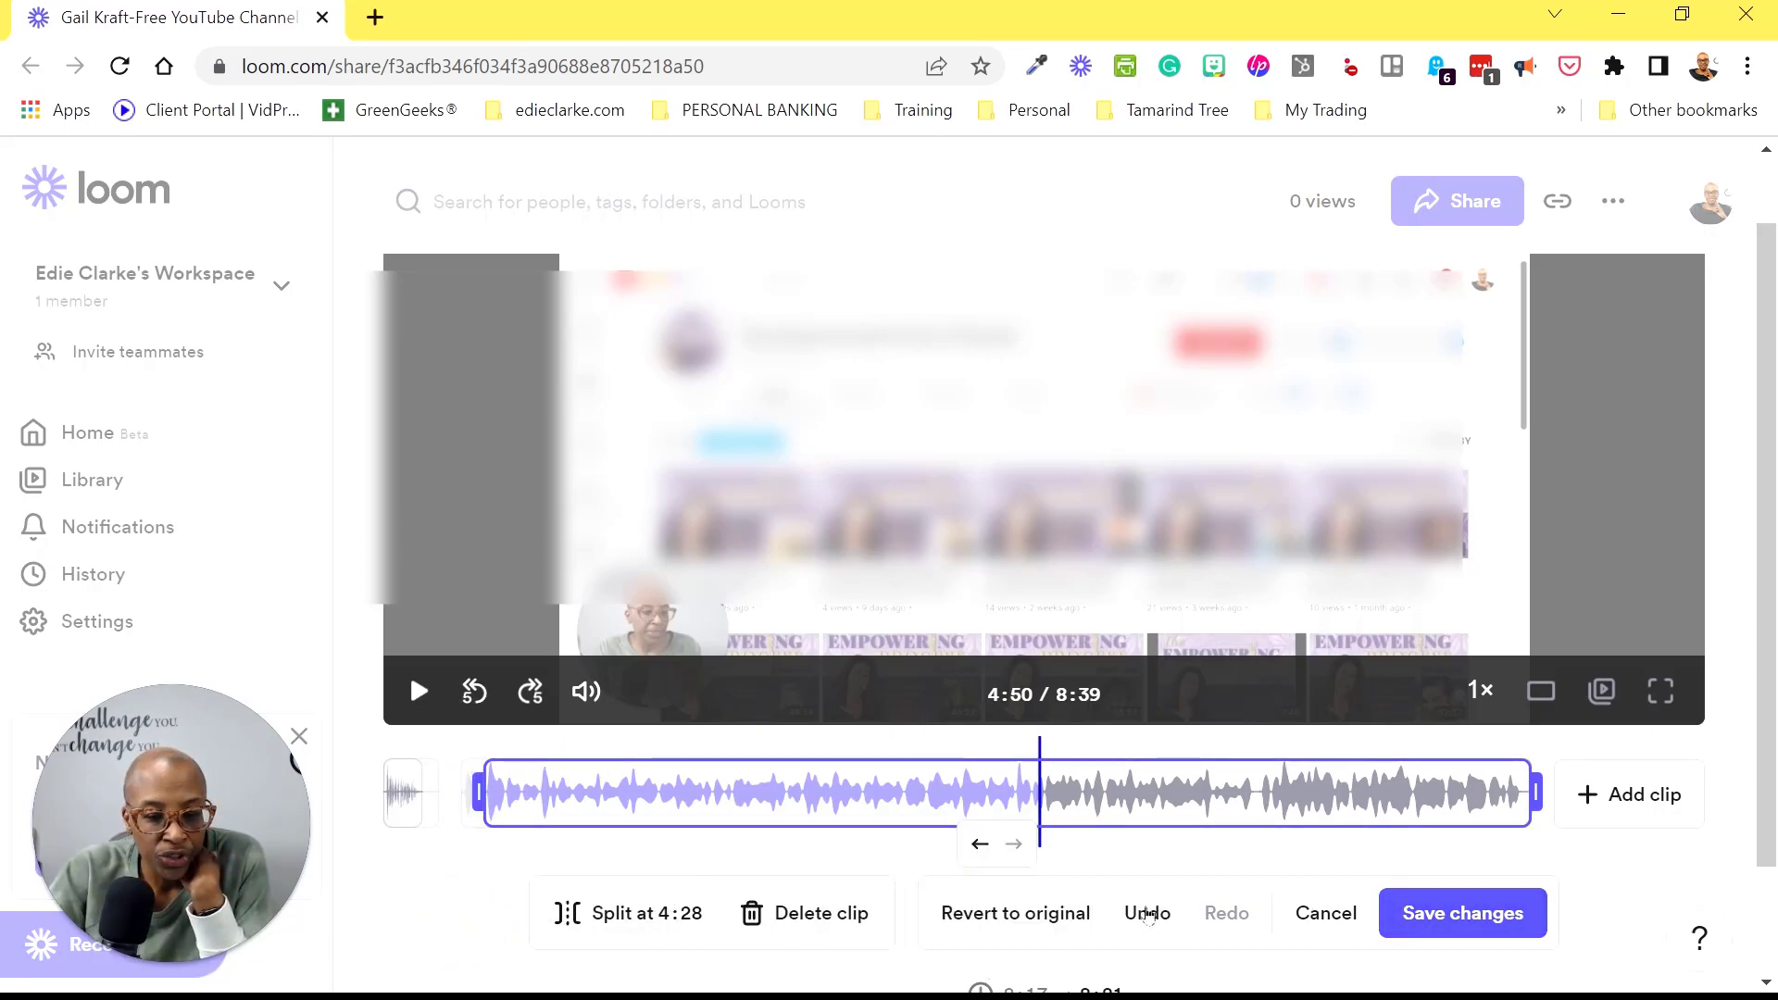
pyautogui.scroll(-1, 1337, 903)
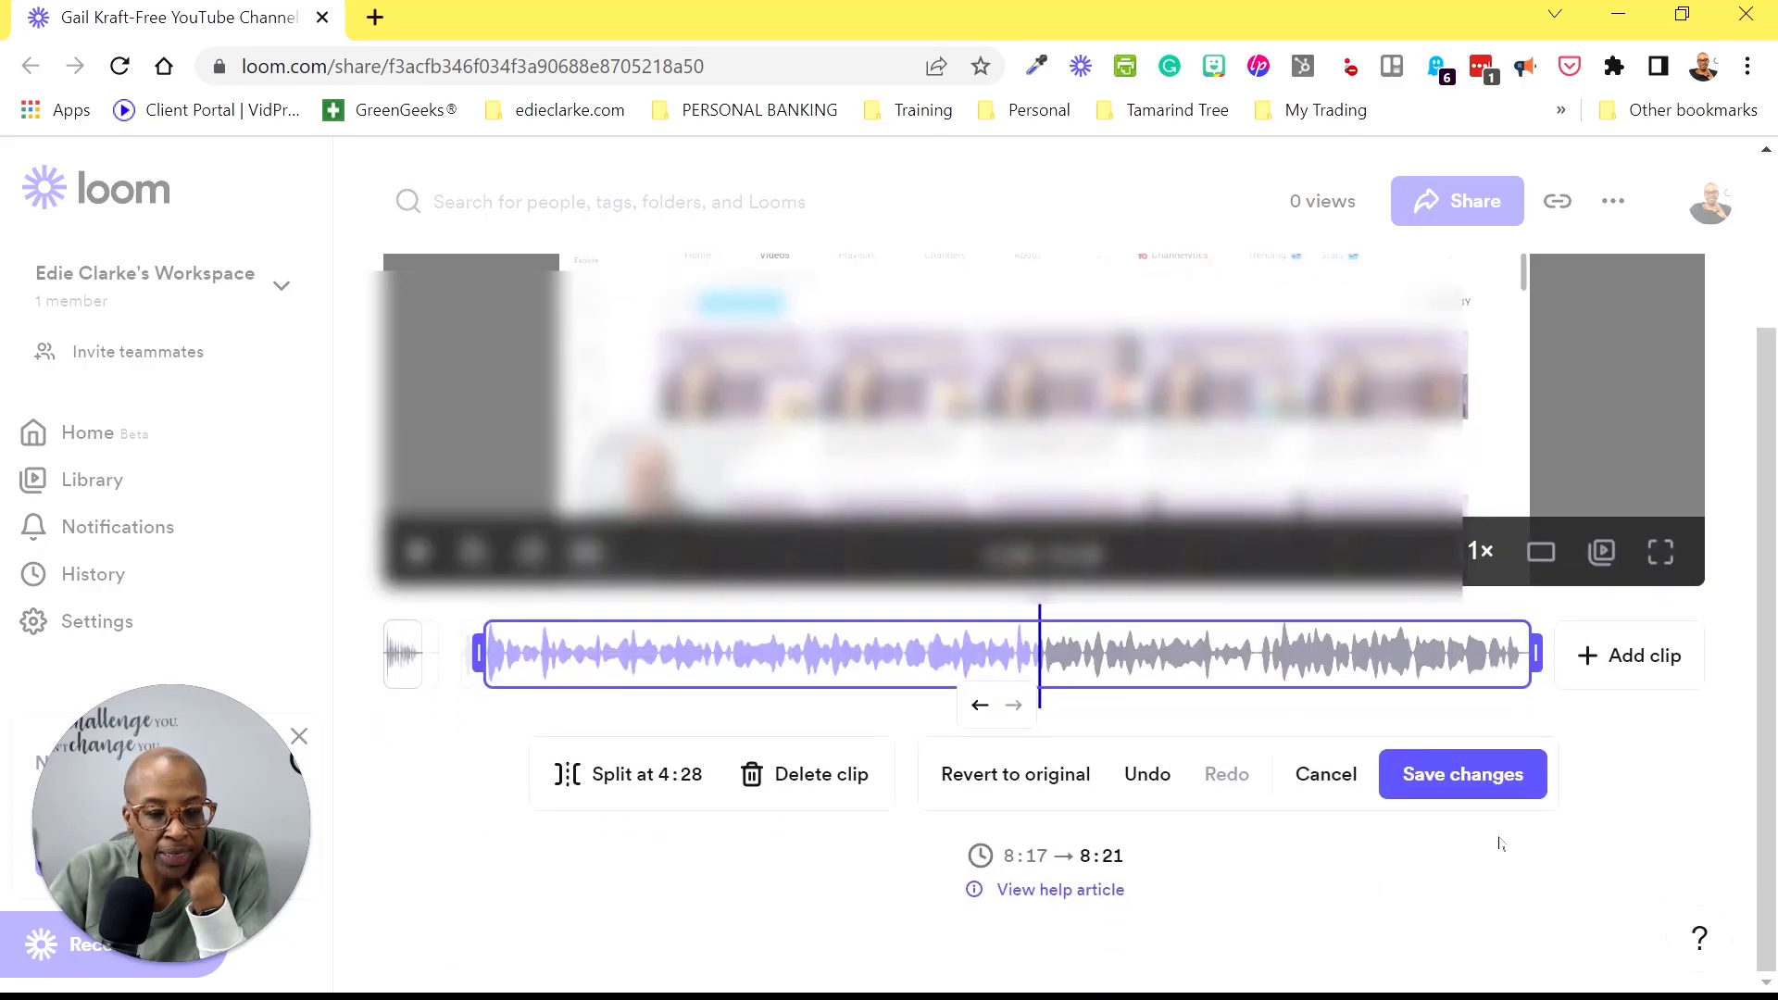
pyautogui.click(1462, 775)
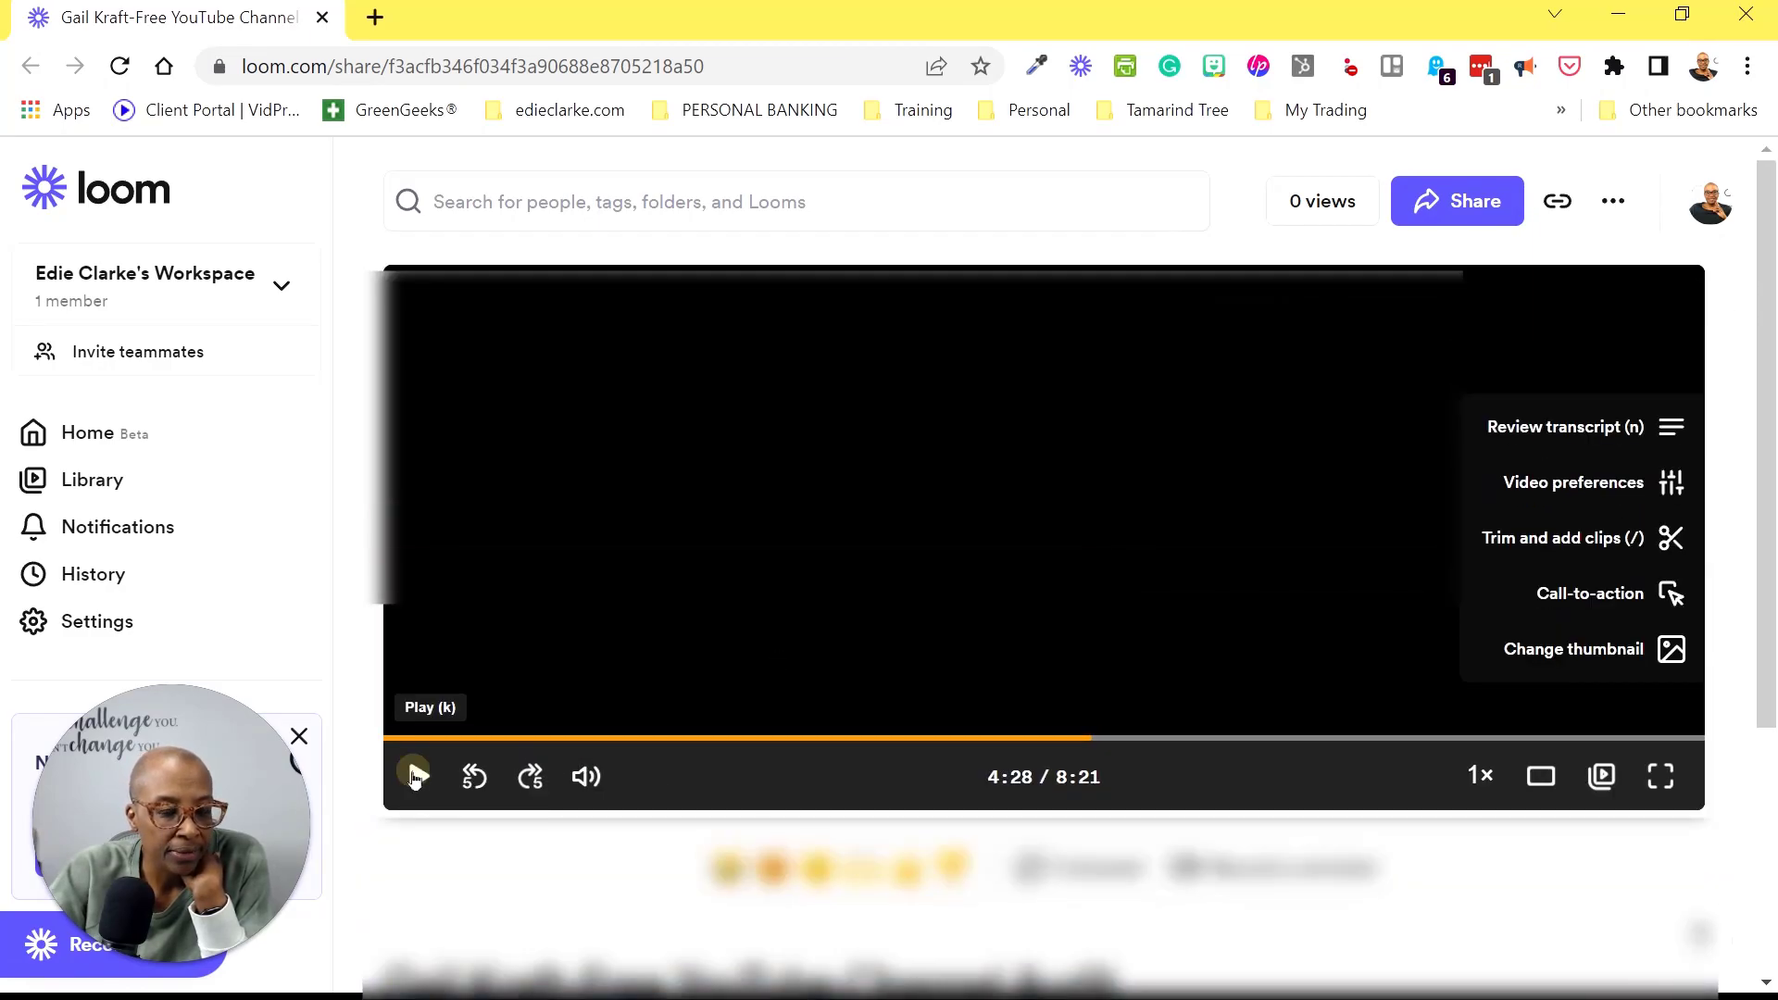
# Play the edited video past its new intro, pause at 0:18, and check the title
pyautogui.click(415, 776)
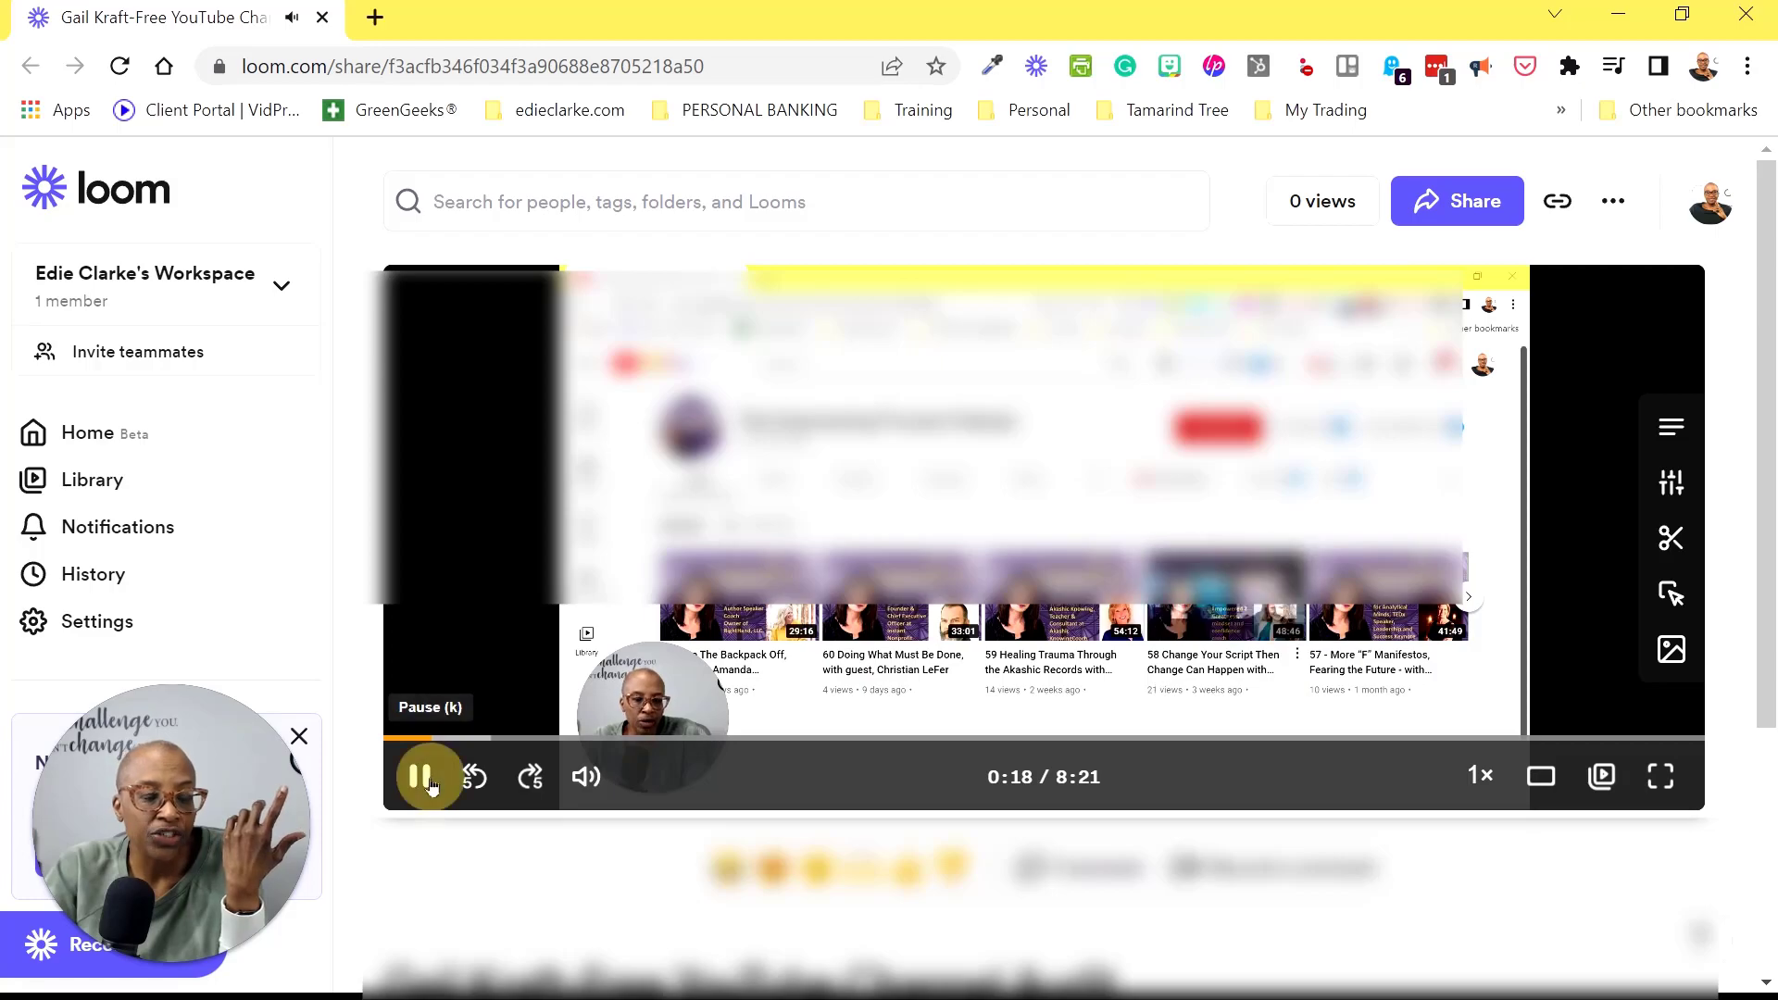
pyautogui.click(419, 781)
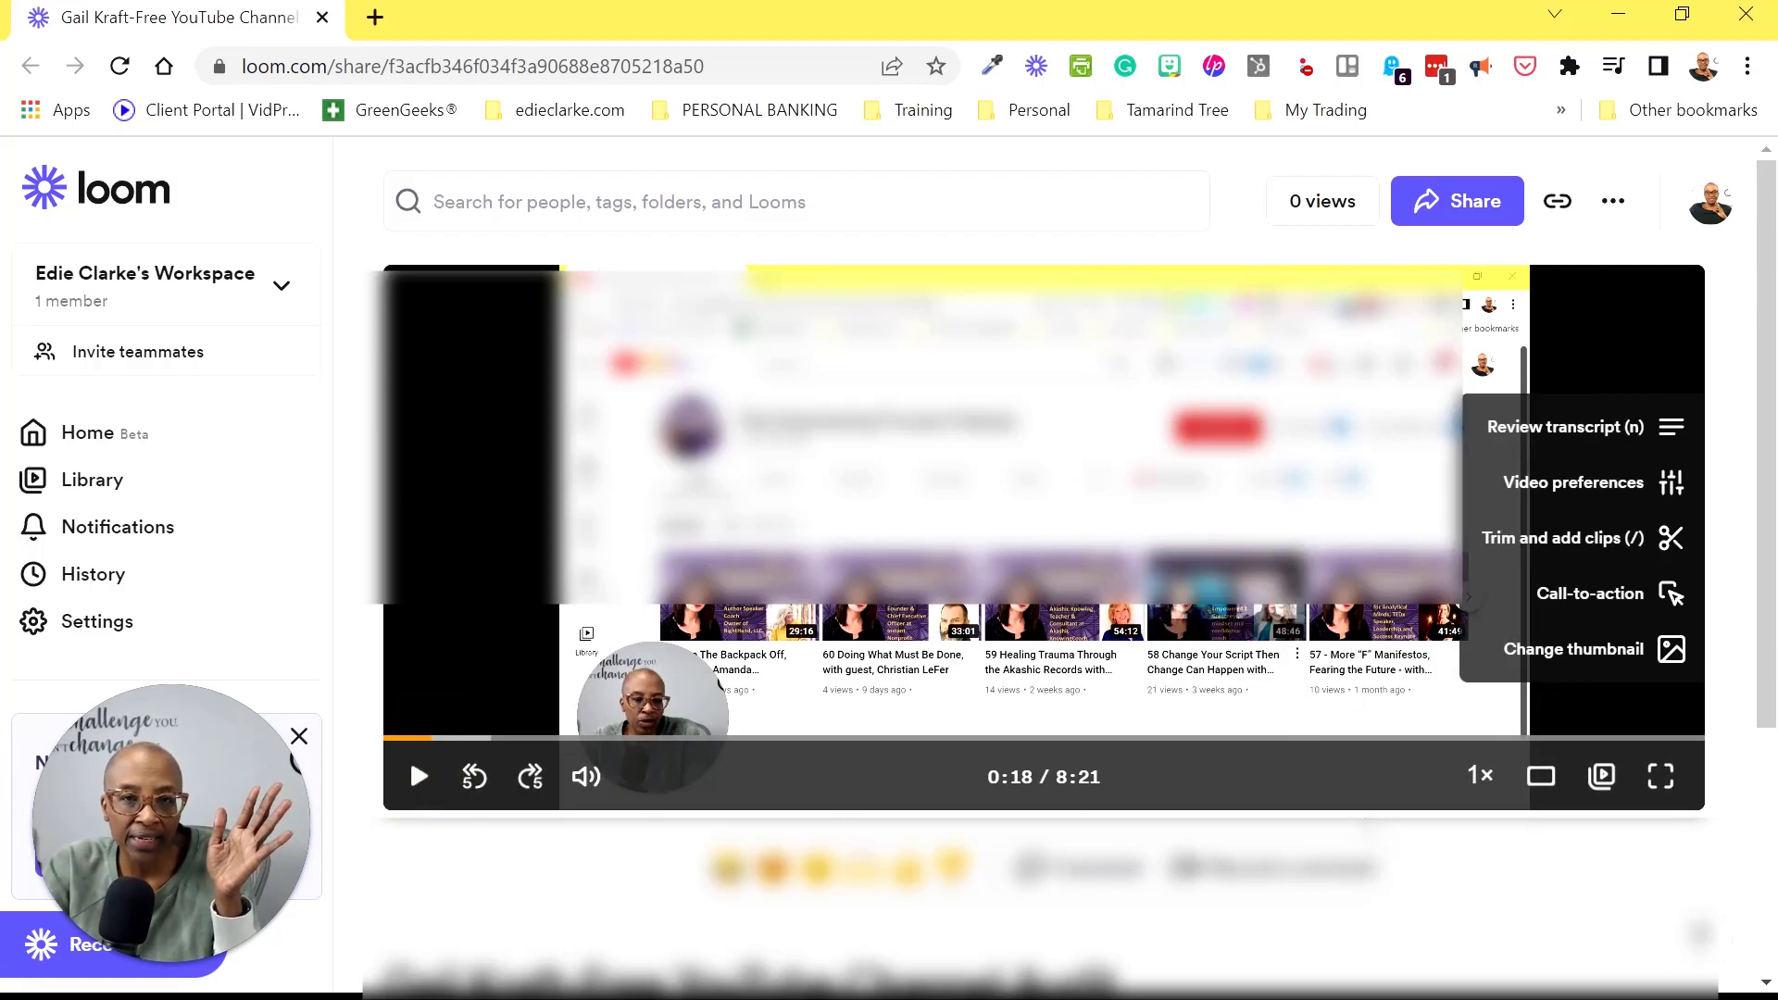
pyautogui.scroll(-1, 1045, 556)
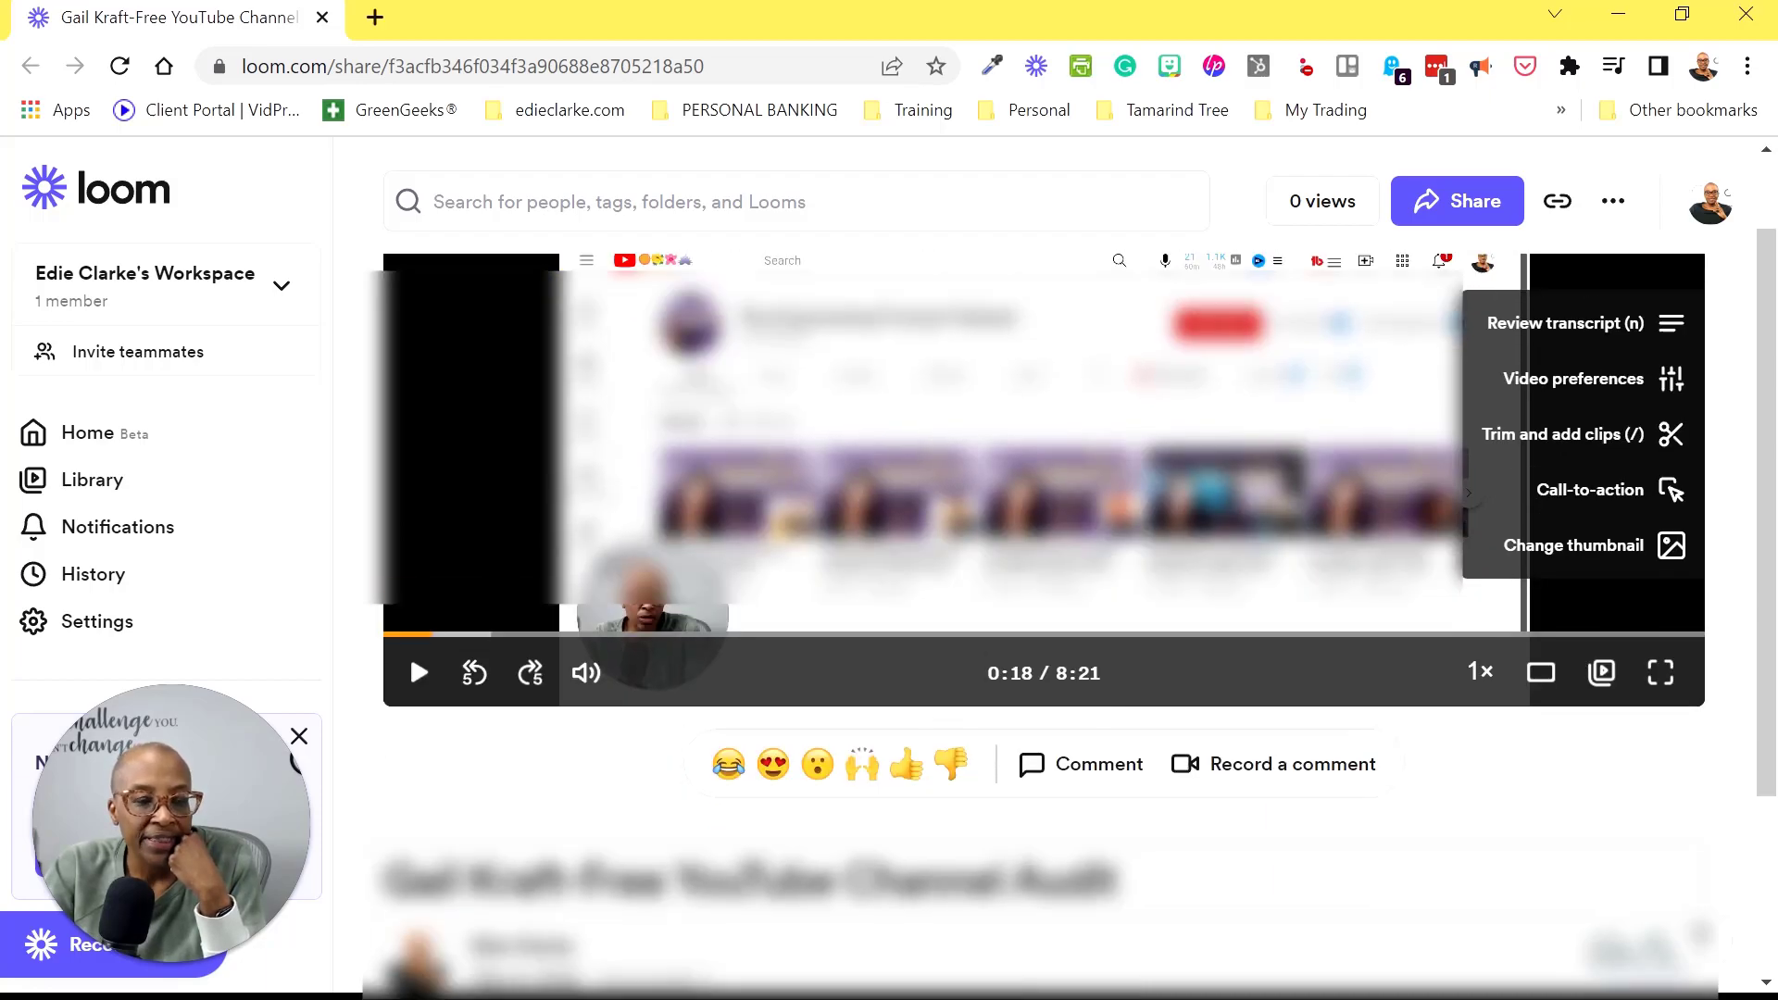
pyautogui.scroll(-2, 1045, 556)
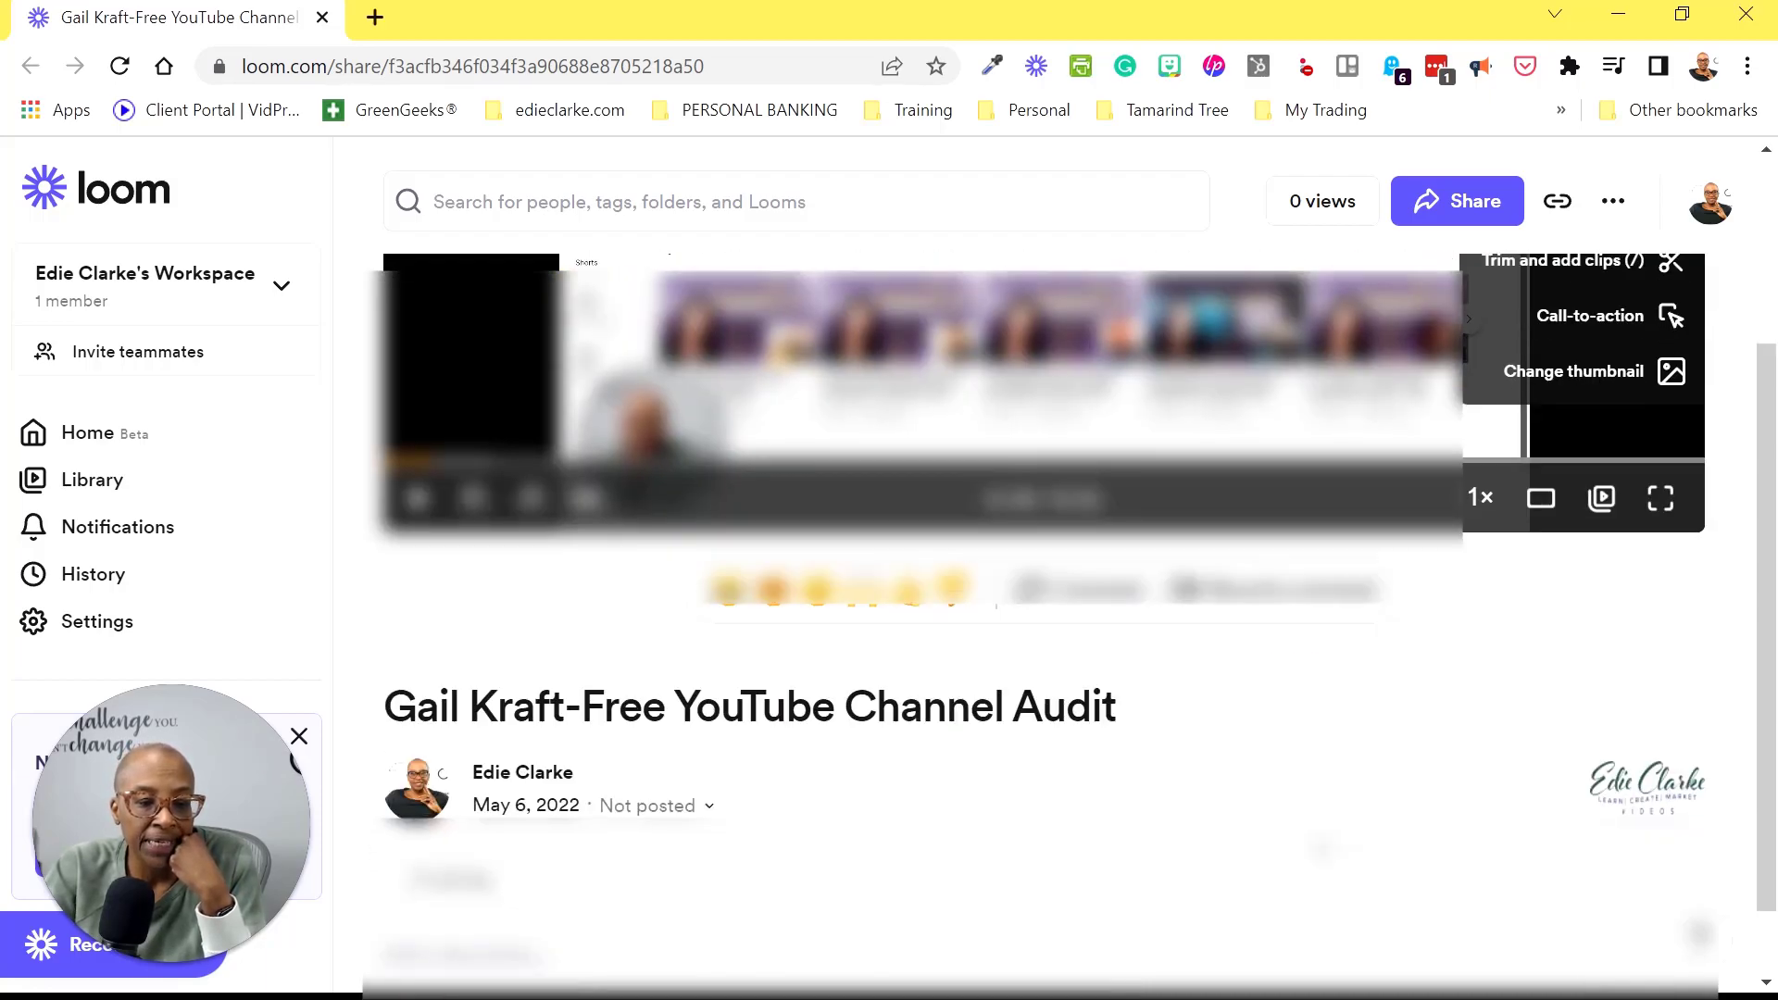
pyautogui.scroll(2, 1421, 778)
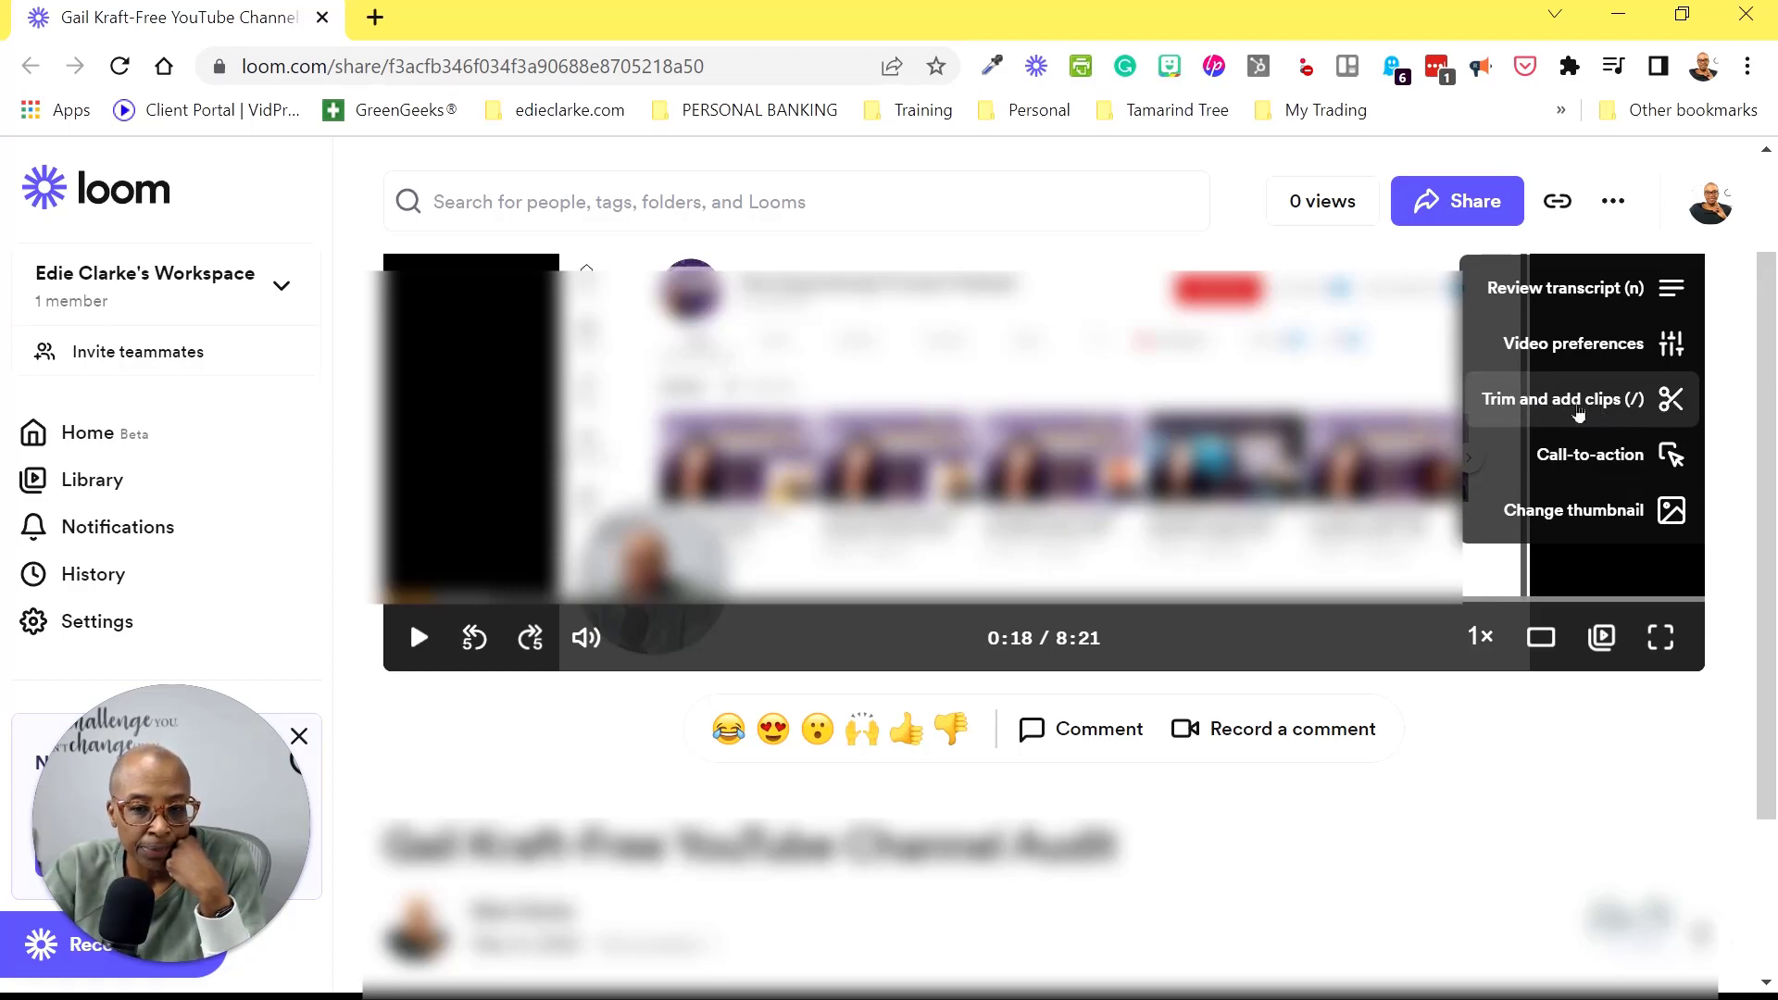
# Reopen the trim editor, select the main recording clip, and save the edits again
pyautogui.click(1621, 403)
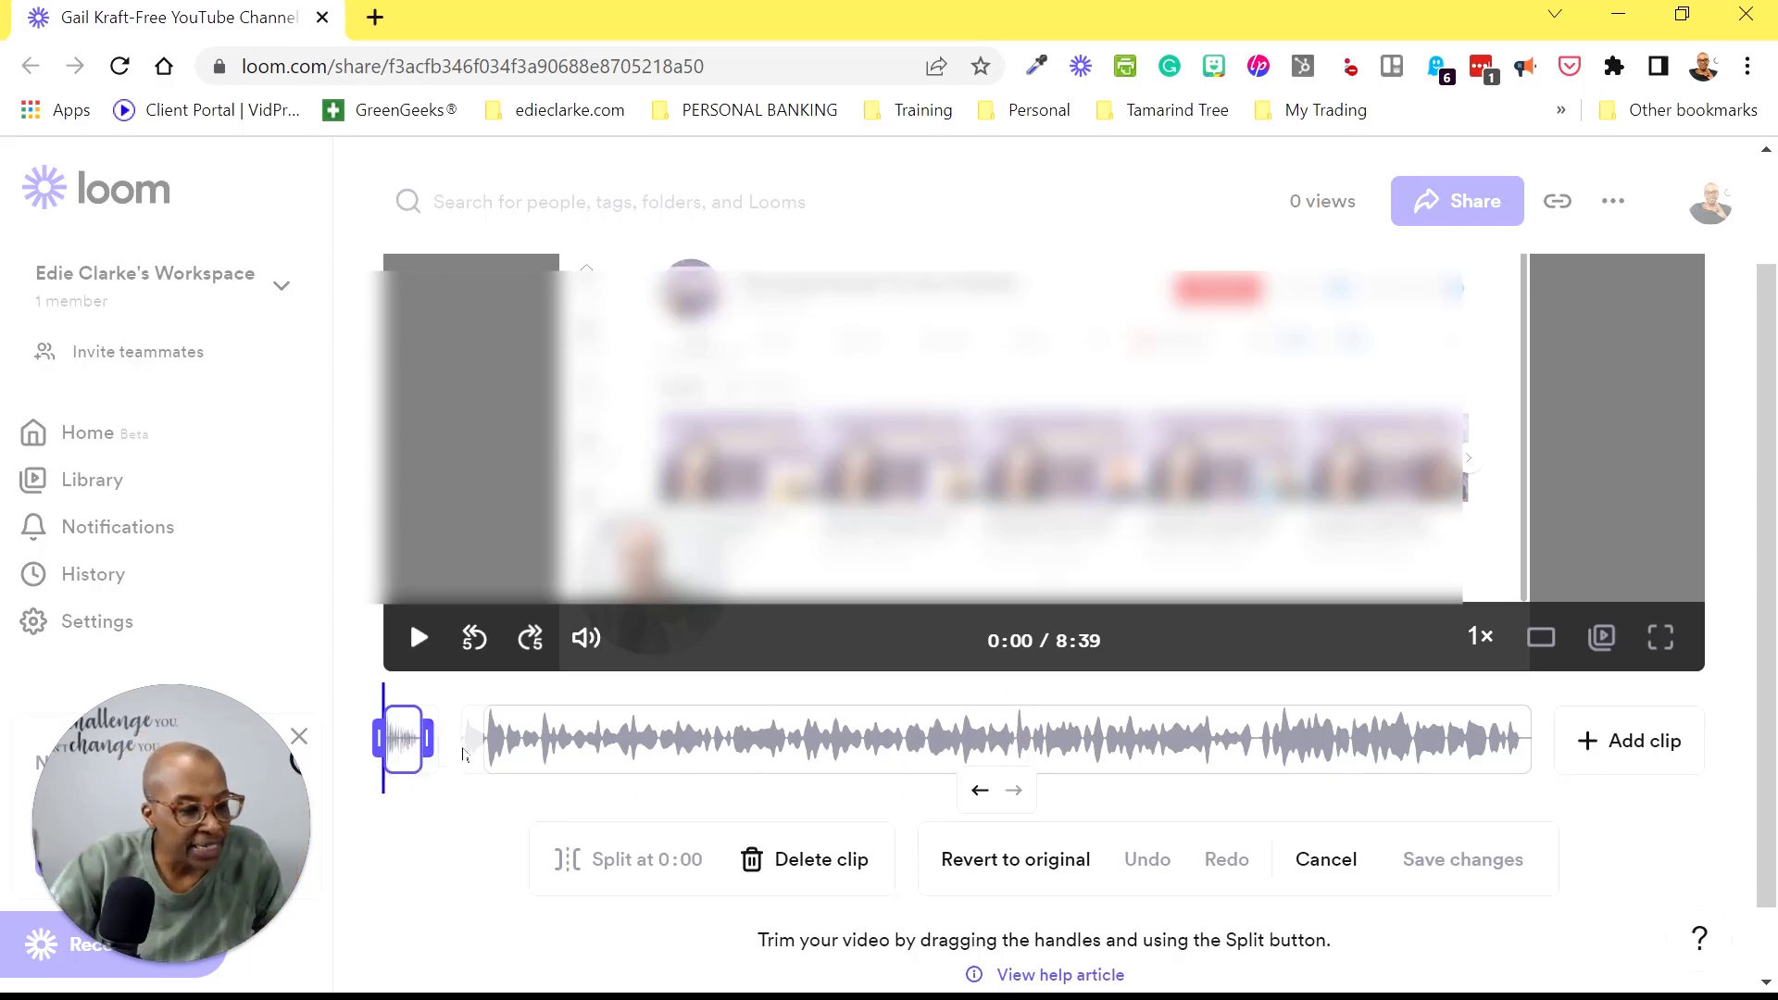
pyautogui.click(505, 754)
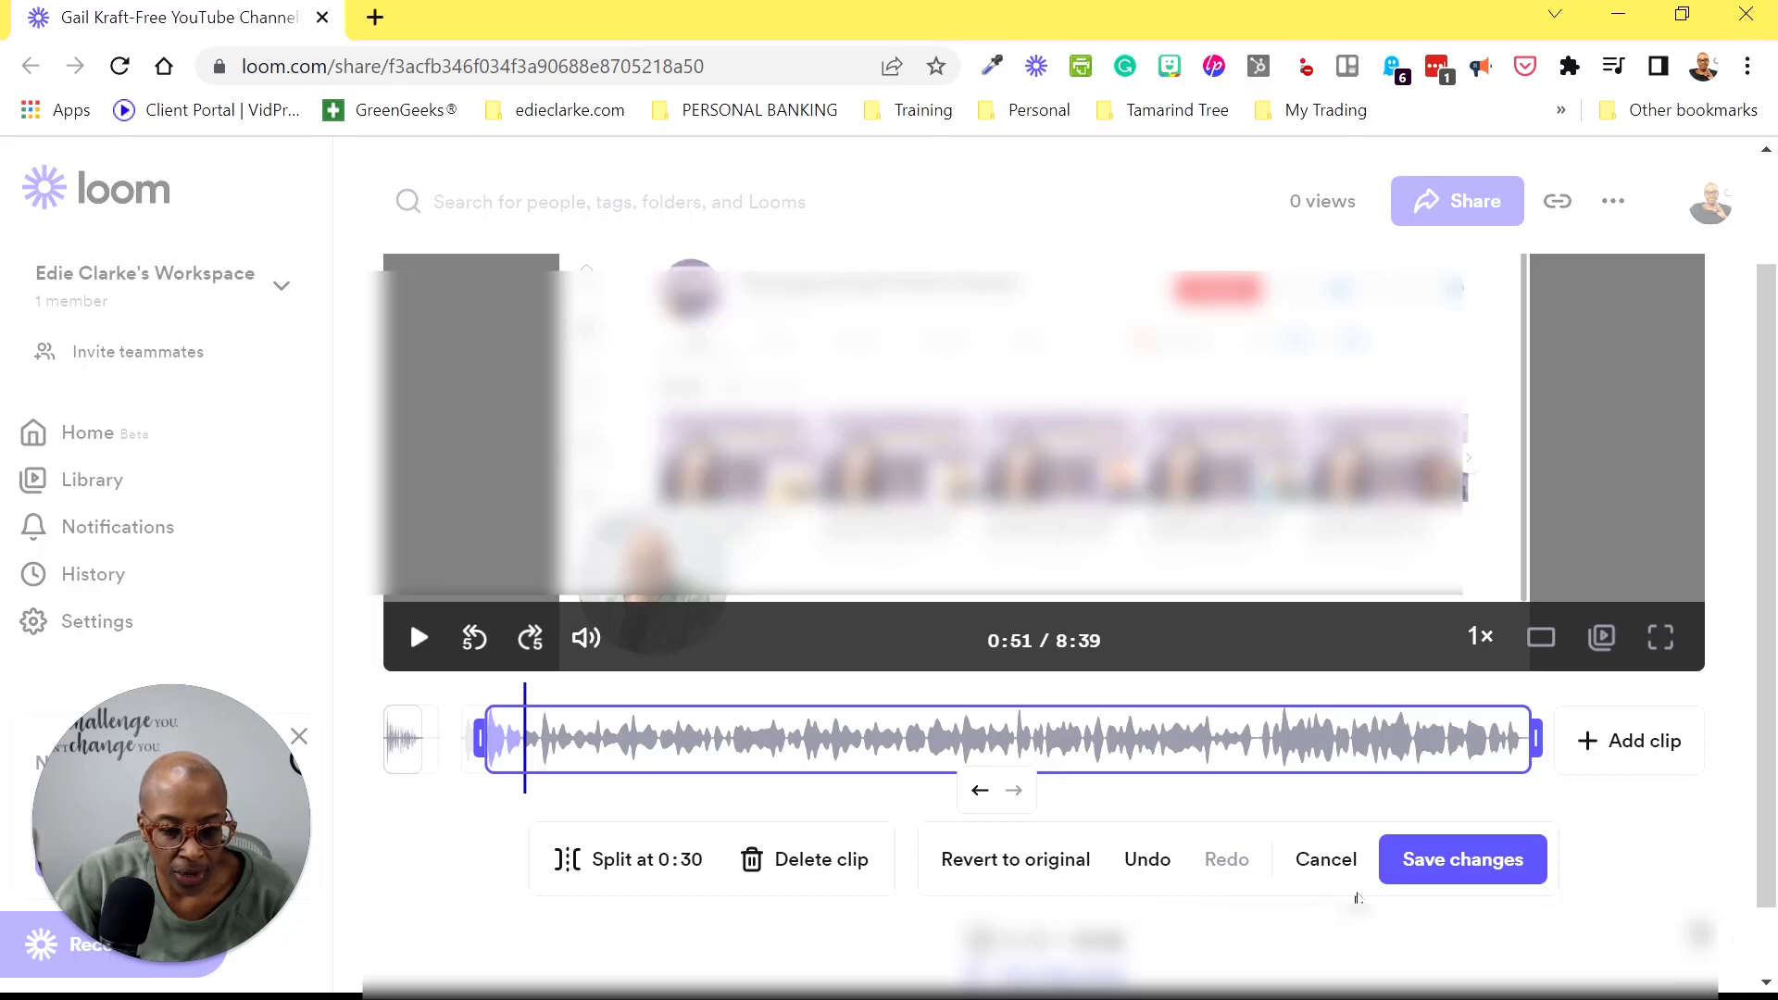
pyautogui.click(1452, 865)
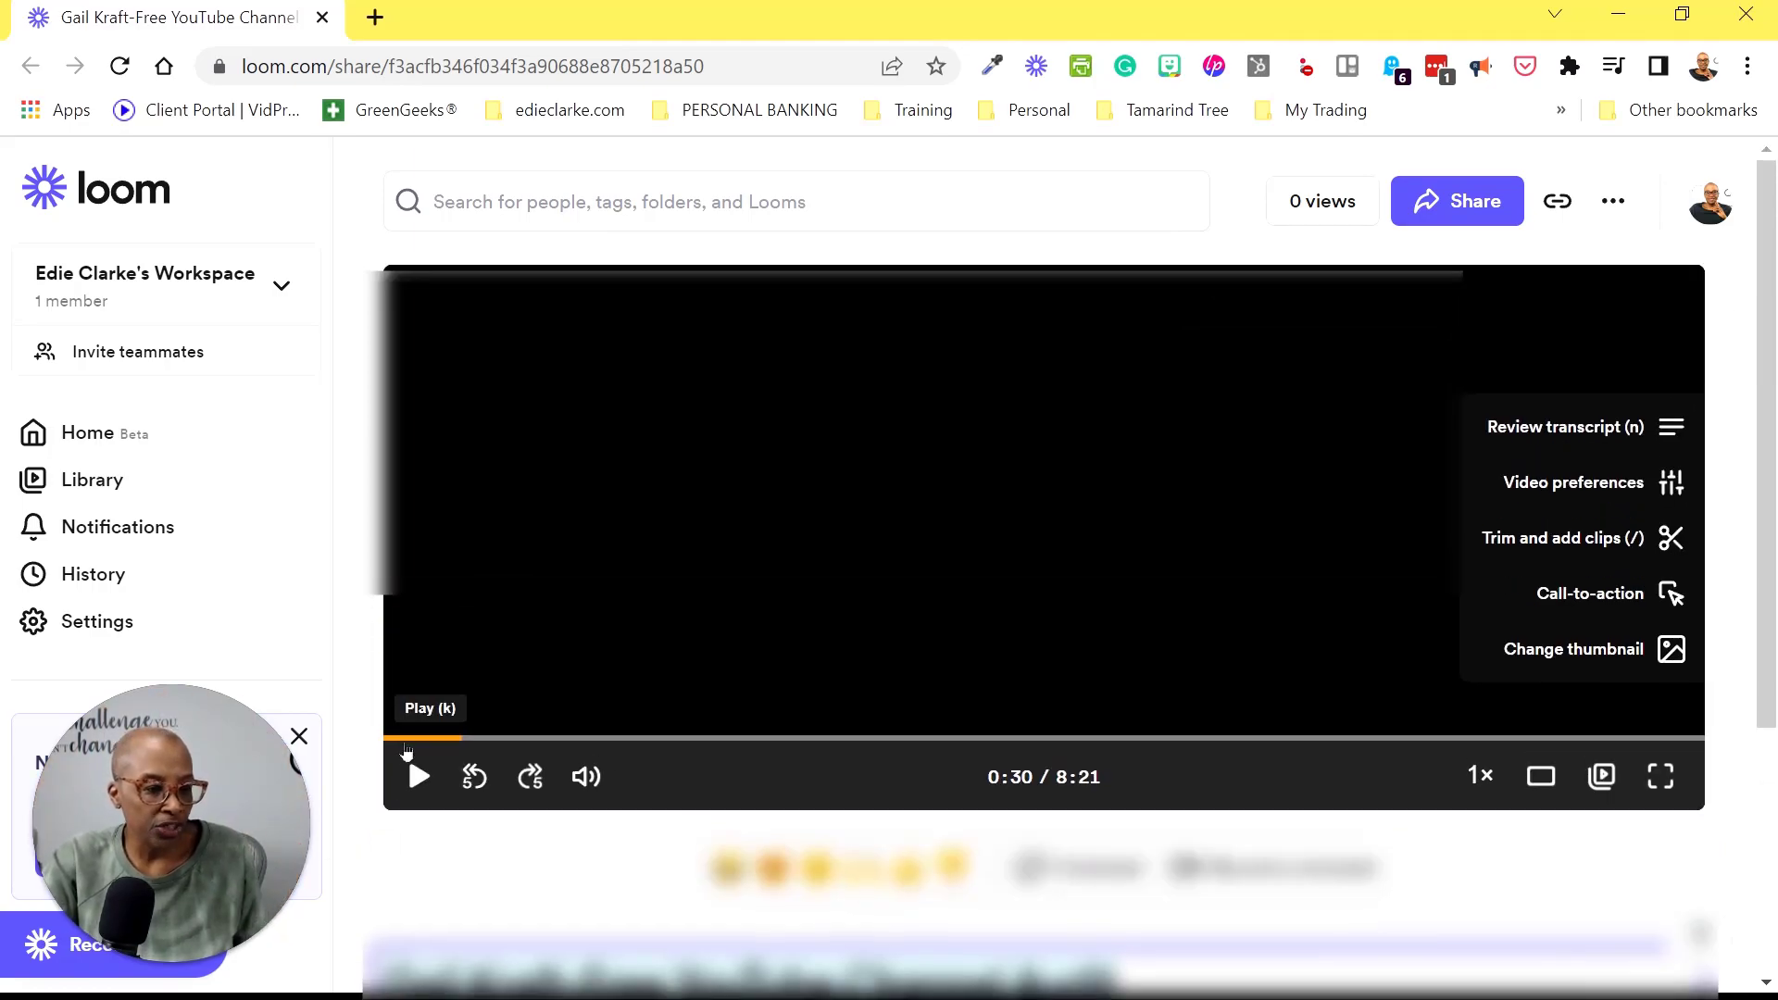
pyautogui.click(396, 748)
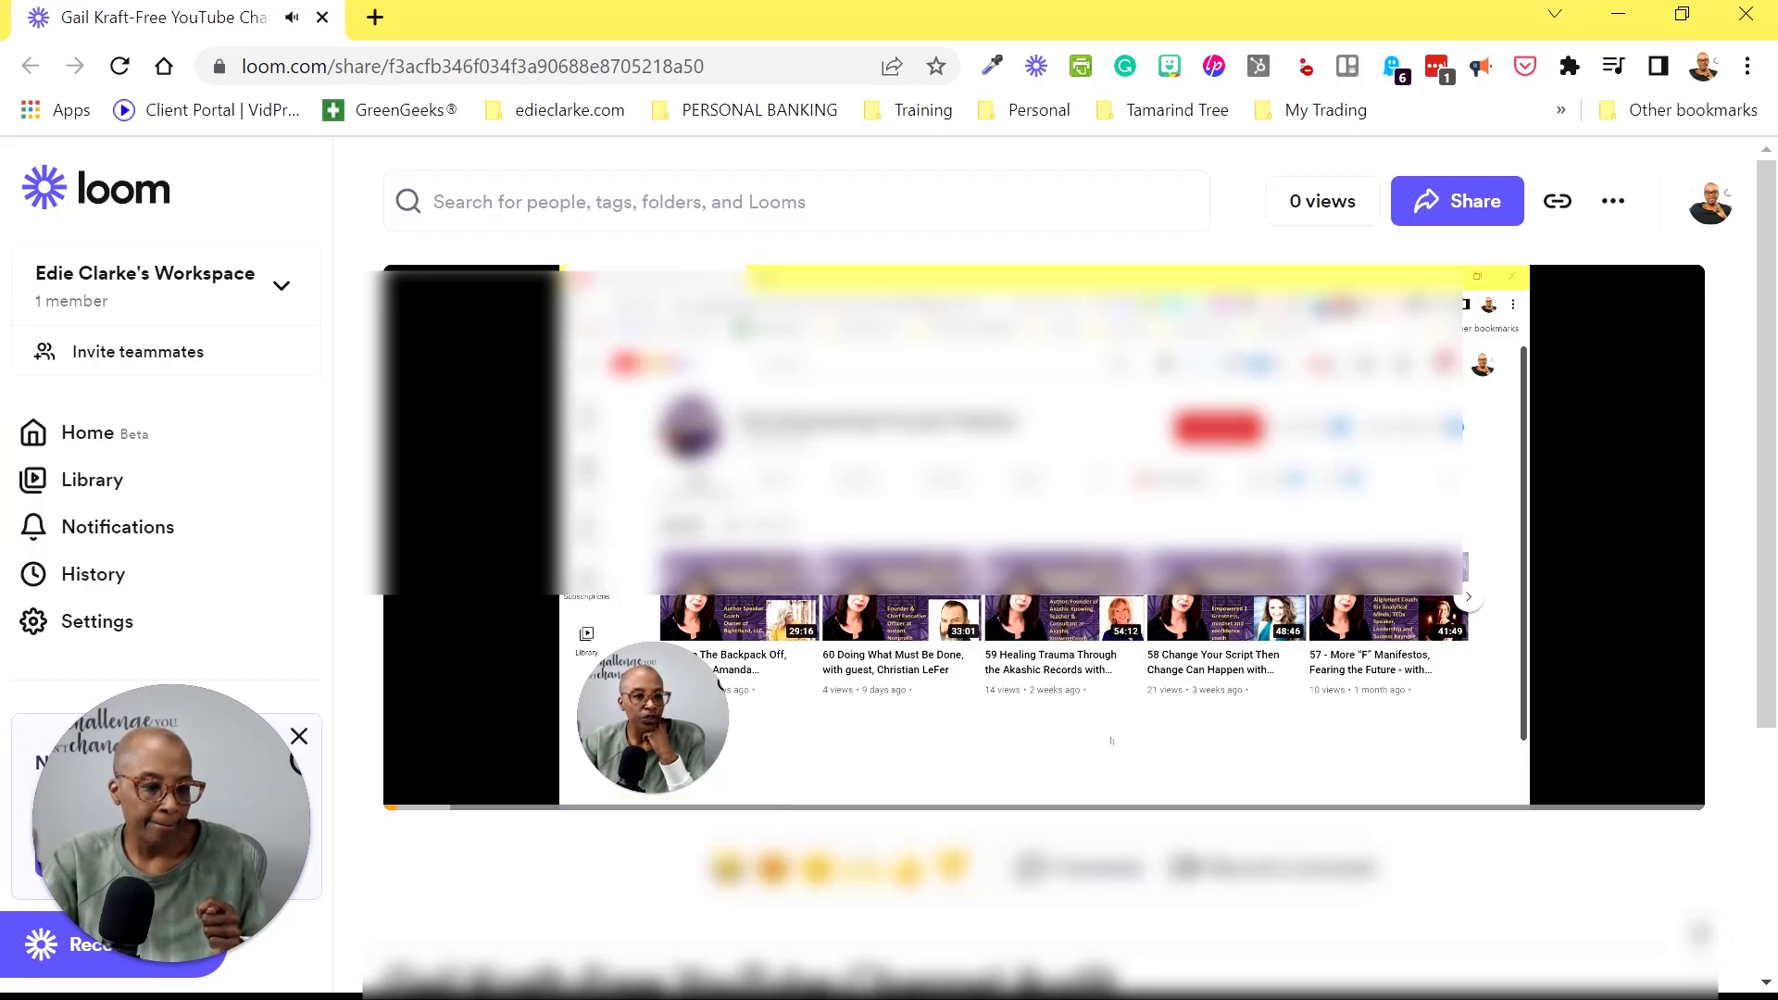
pyautogui.moveTo(419, 778)
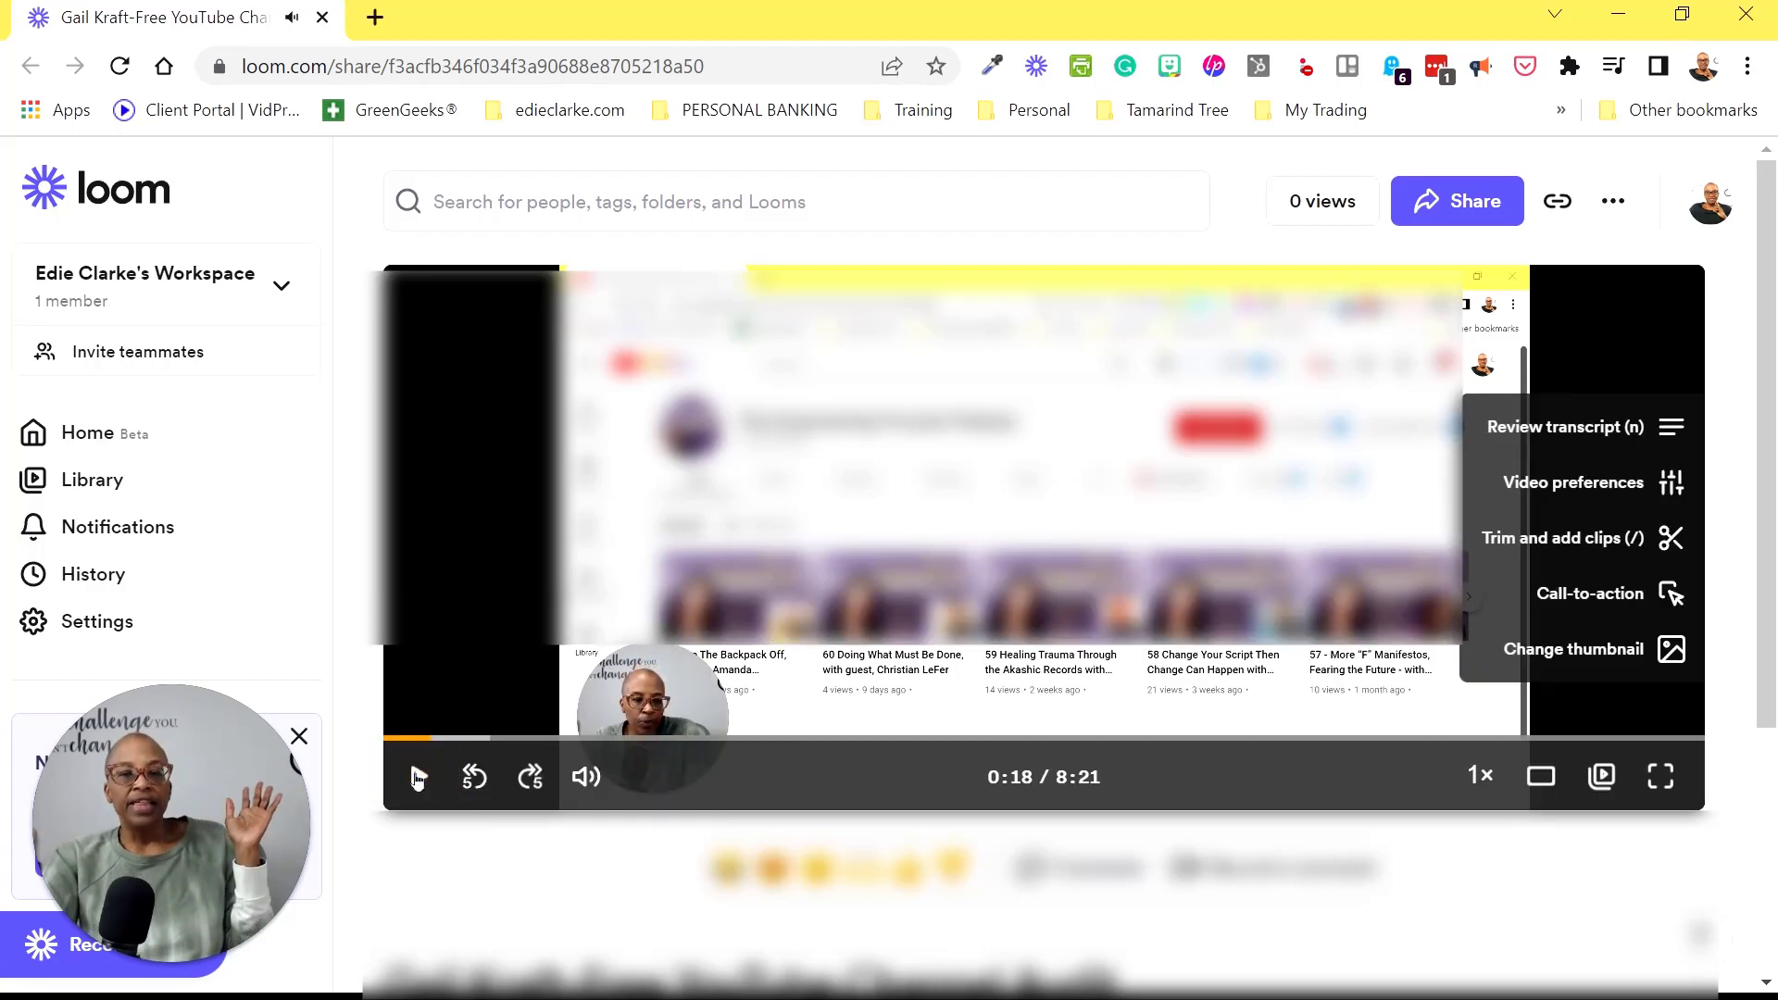